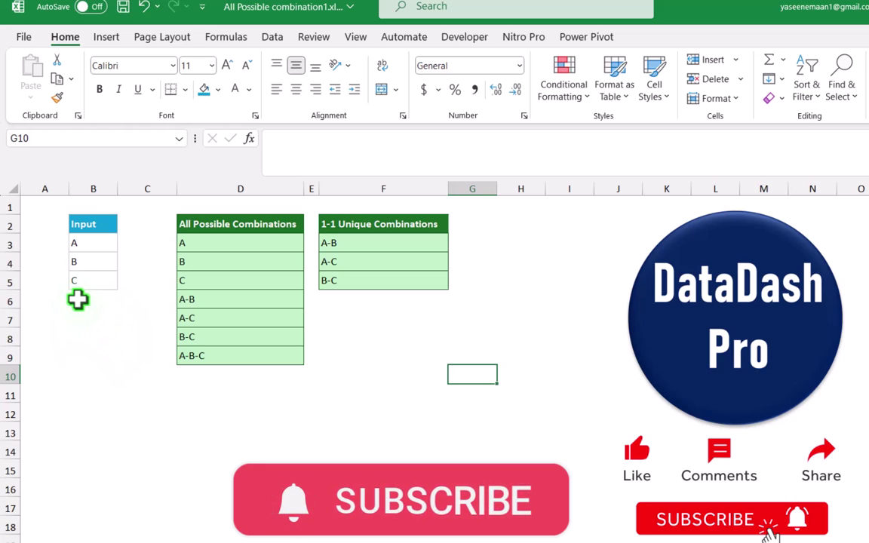
Add D and E below the Input list in cells B6 and B7 and look through the full list of combinations.
{"action": "type", "text": "D"}
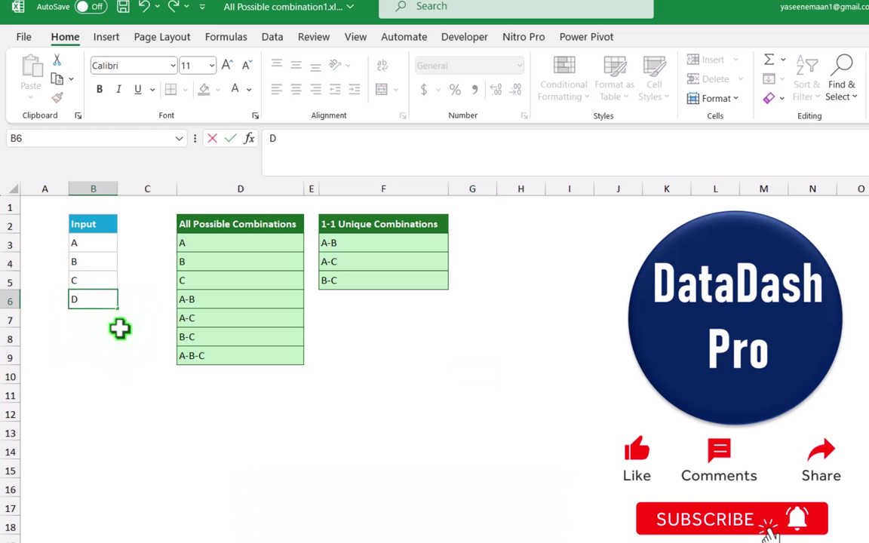
{"action": "key", "text": "Return"}
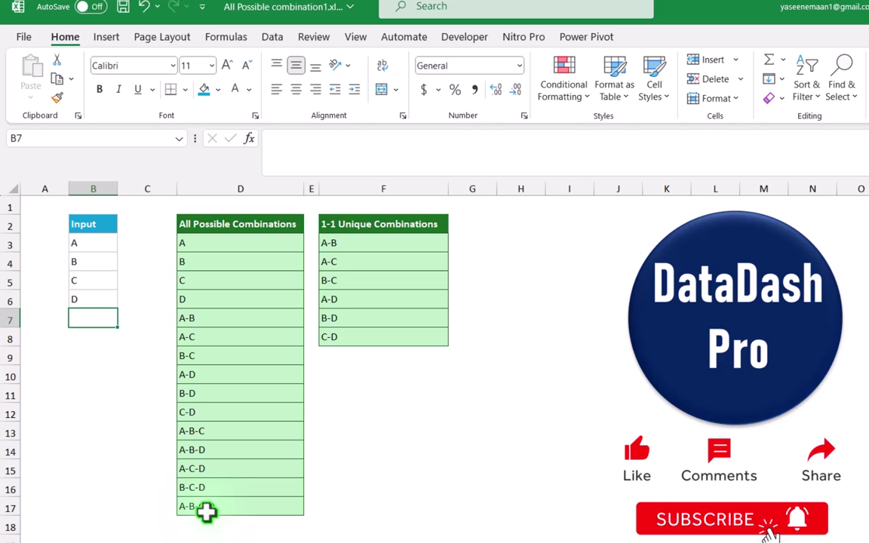
{"action": "type", "text": "E"}
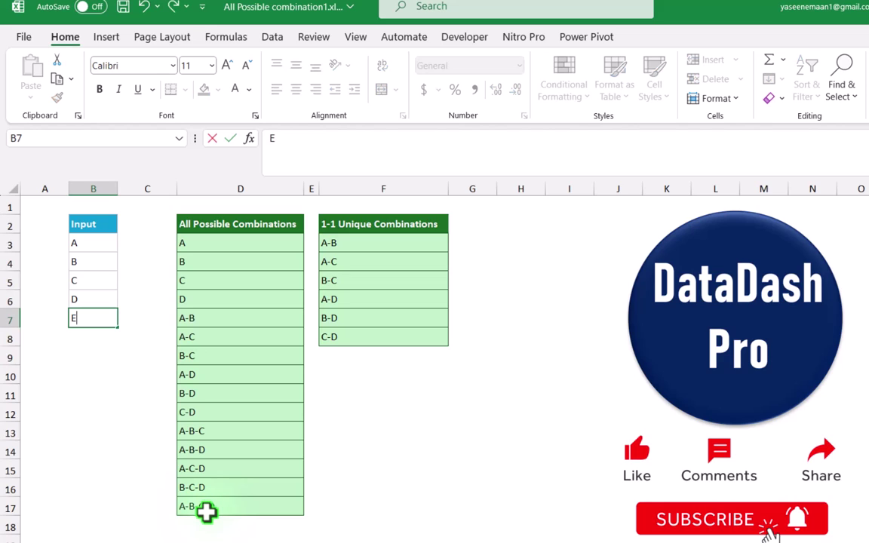
{"action": "key", "text": "Return"}
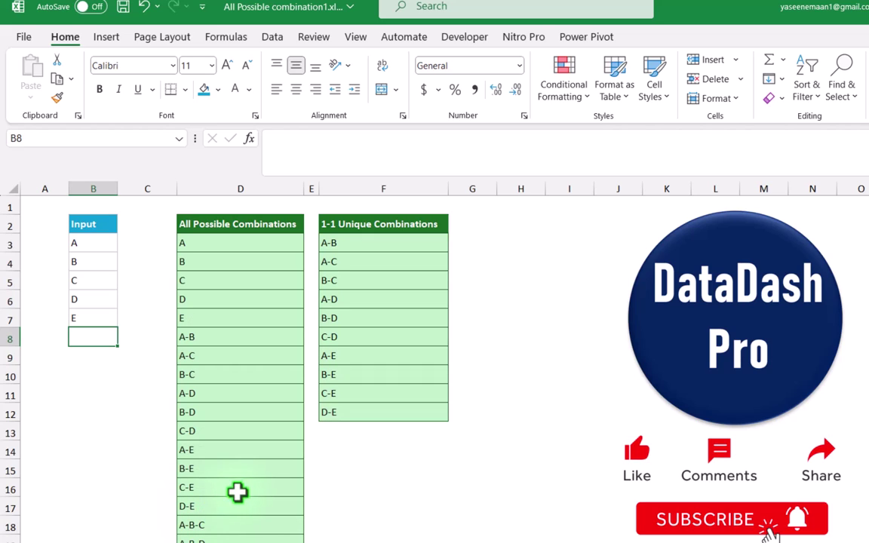
{"action": "scroll", "coordinate": [262, 469], "scroll_direction": "down", "scroll_amount": 4}
{"action": "scroll", "coordinate": [262, 470], "scroll_direction": "down", "scroll_amount": 2}
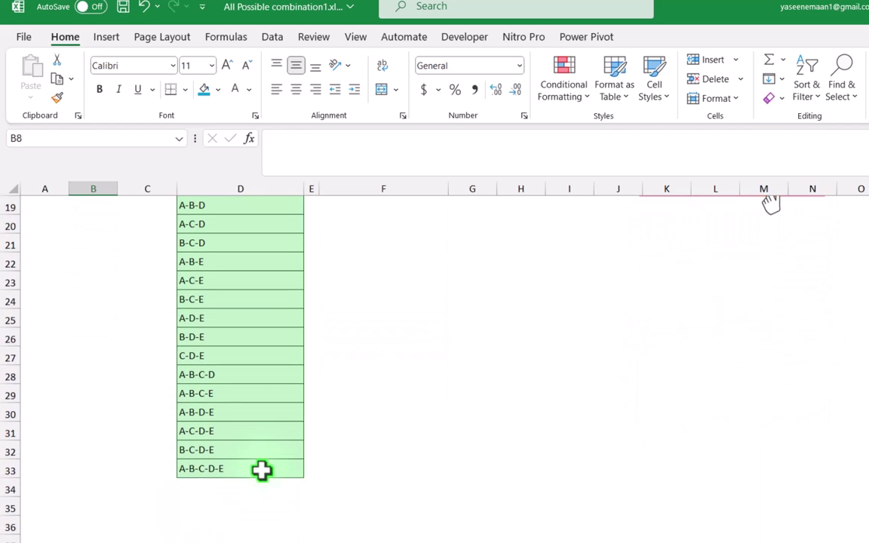
{"action": "scroll", "coordinate": [261, 469], "scroll_direction": "up", "scroll_amount": 6}
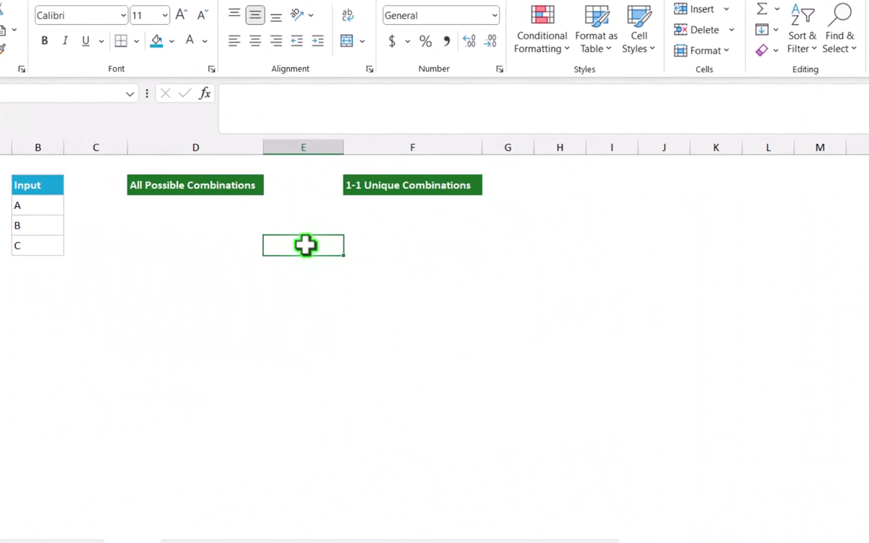
Enter =TOCOL(B3:B20,1) in cell D3 under All Possible Combinations to list the inputs while ignoring blanks.
{"action": "left_click", "coordinate": [161, 209]}
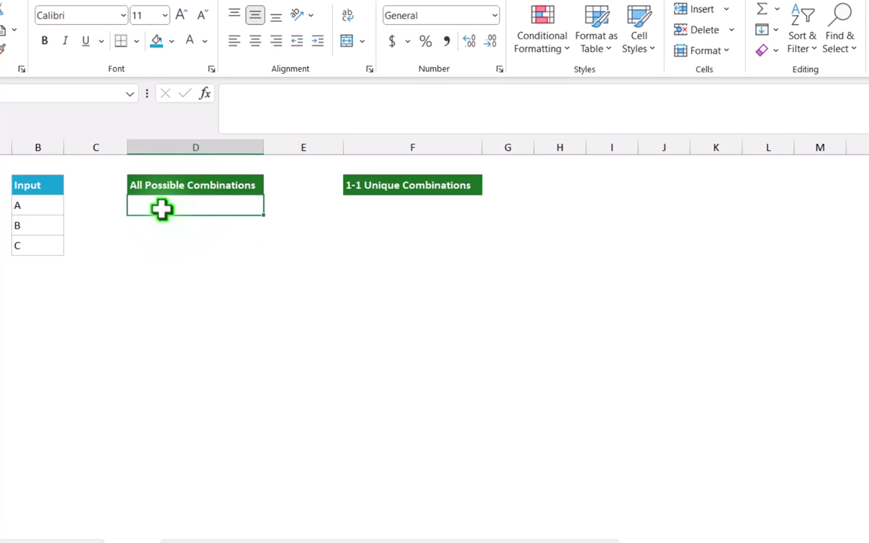
{"action": "type", "text": "="}
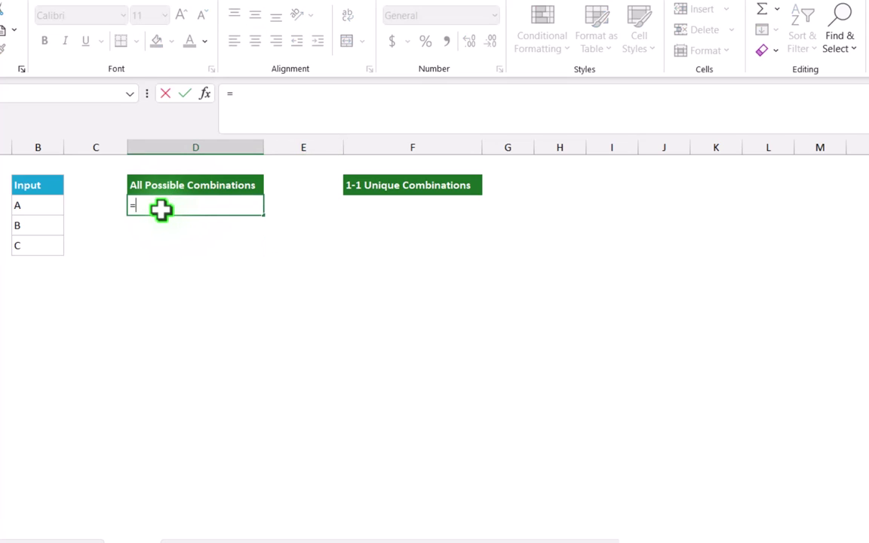
{"action": "type", "text": "TOCOL"}
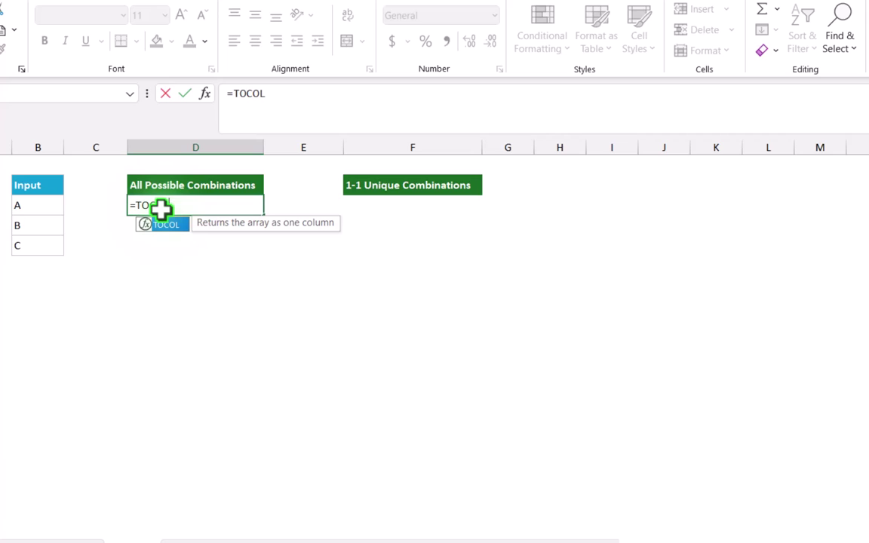
{"action": "type", "text": "("}
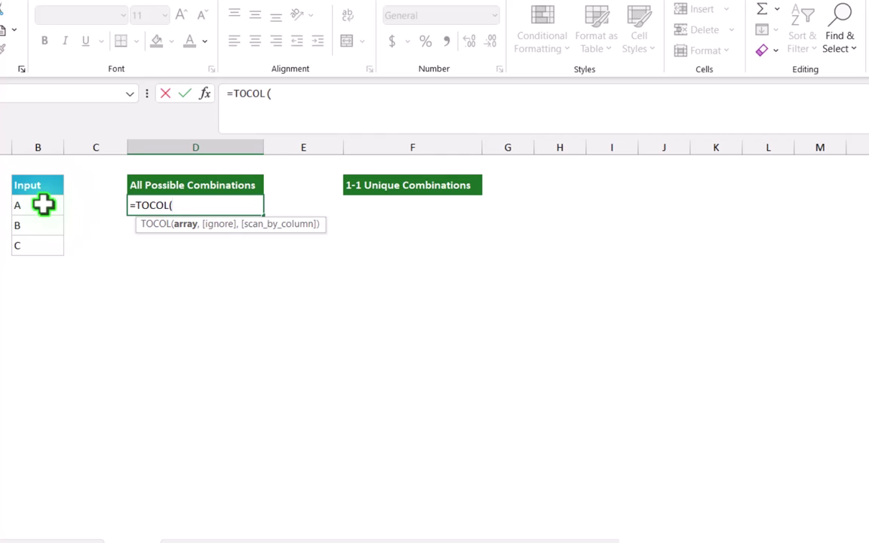
{"action": "left_click_drag", "start_coordinate": [43, 204], "coordinate": [23, 508]}
{"action": "type", "text": ","}
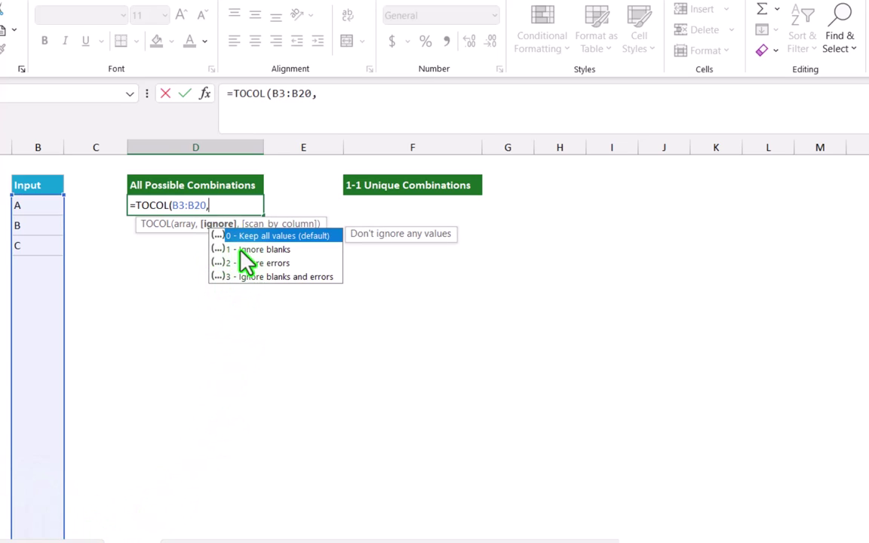
{"action": "key", "text": "BackSpace"}
{"action": "type", "text": "1)"}
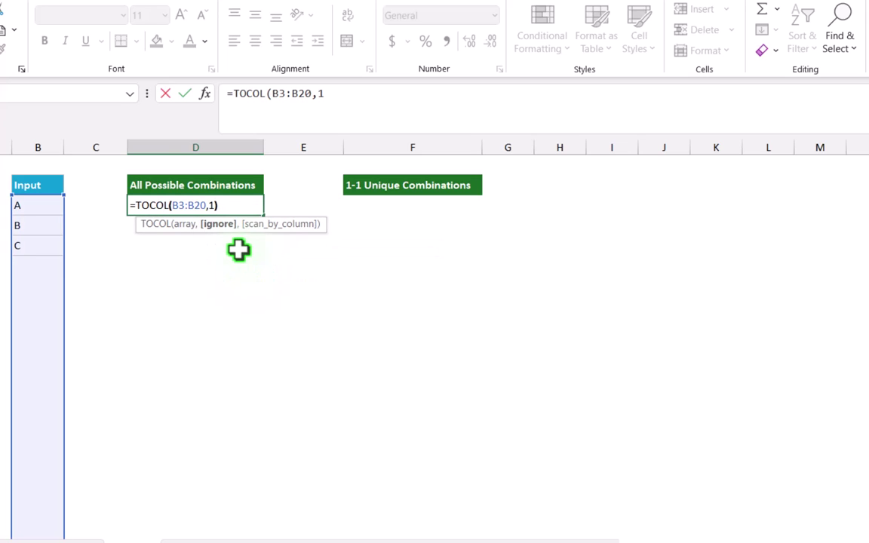
{"action": "key", "text": "Return"}
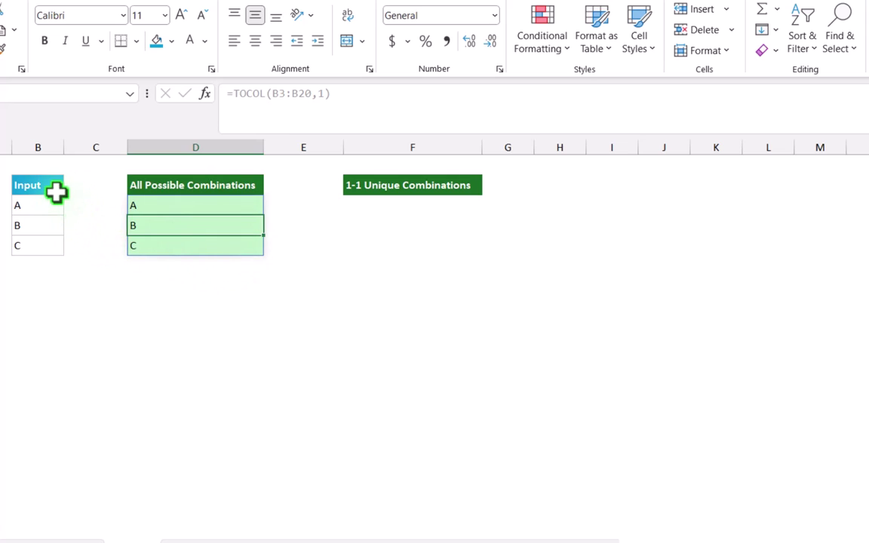
Add D to the Input list in cell B6.
{"action": "left_click", "coordinate": [36, 265]}
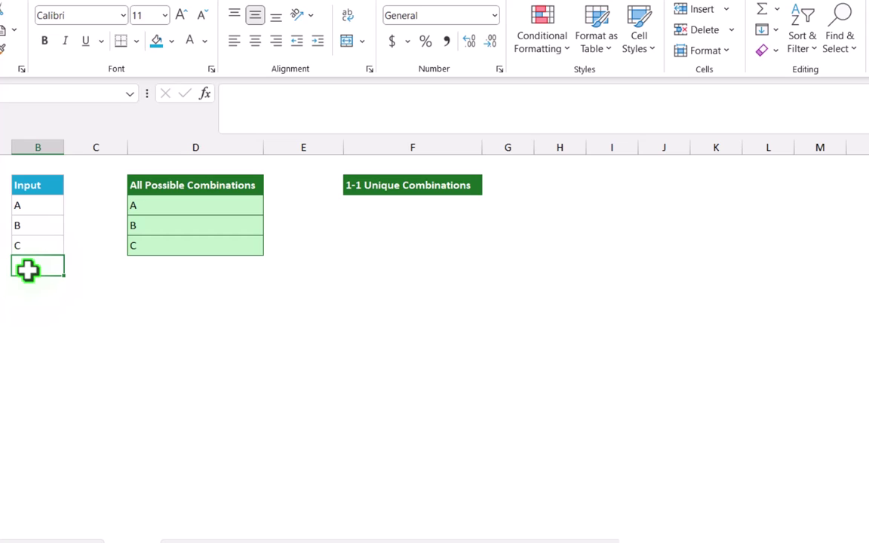
{"action": "type", "text": "D"}
{"action": "key", "text": "Return"}
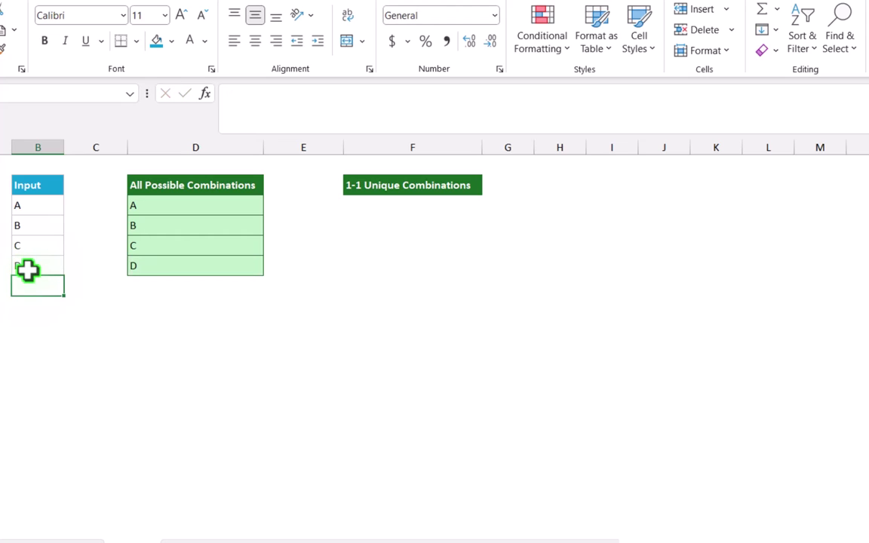
Rewrite the D3 formula to start with REDUCE, using "" as initial value and TOCOL(B3:B20,1) as array.
{"action": "left_click", "coordinate": [211, 205]}
{"action": "left_click_drag", "start_coordinate": [336, 94], "coordinate": [231, 105]}
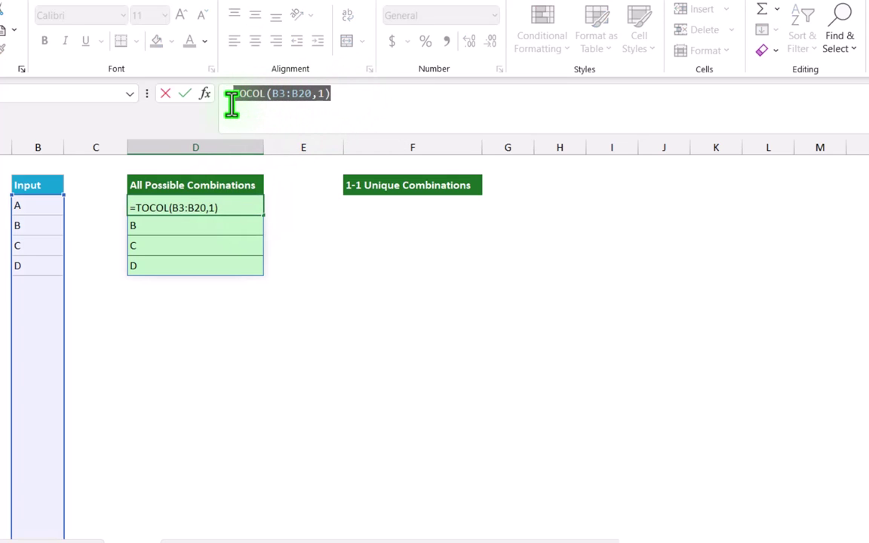
{"action": "key", "text": "BackSpace"}
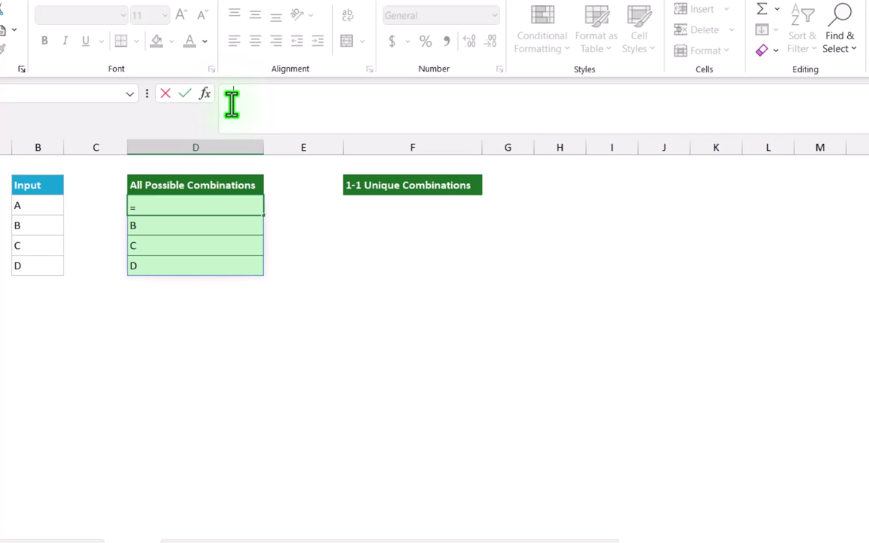
{"action": "type", "text": "REDUC"}
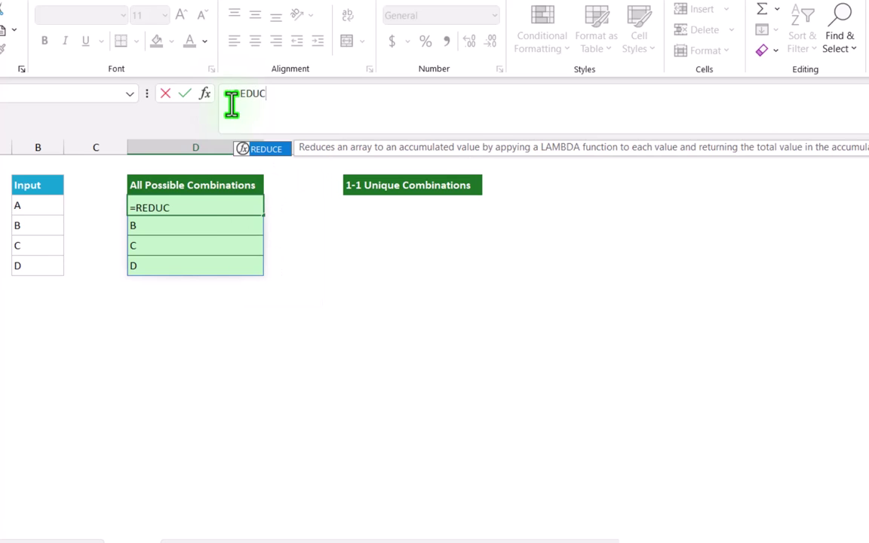
{"action": "type", "text": "E("}
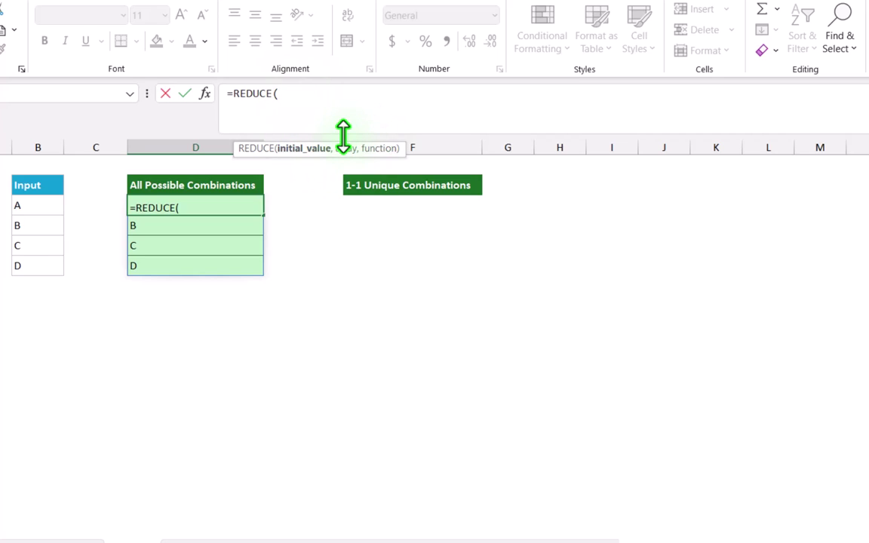
{"action": "type", "text": "\"\""}
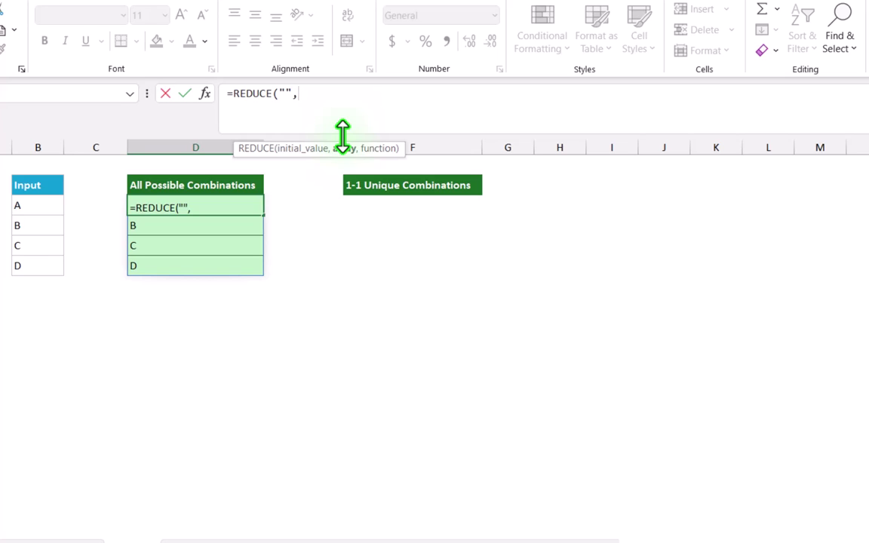
{"action": "type", "text": ",TOCOL(B3:B20,1)"}
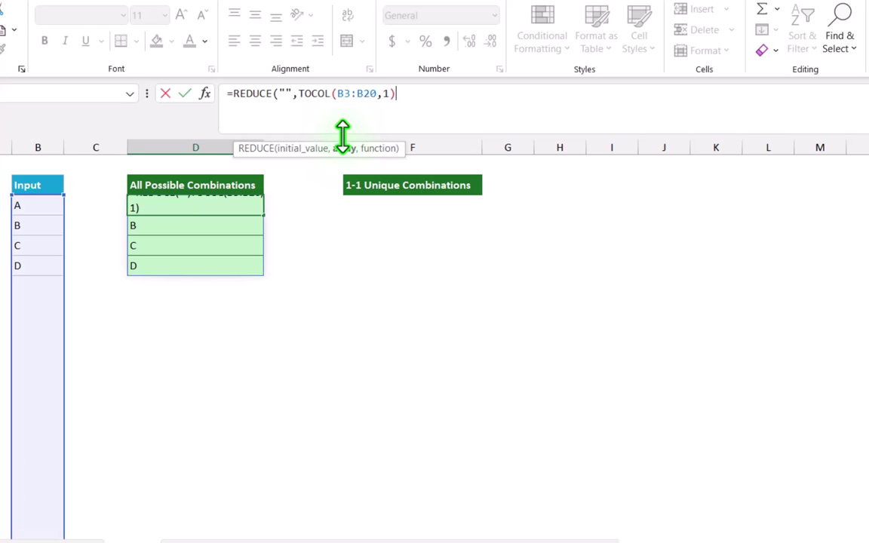
Add a LAMBDA with the parameters A and R as the function argument of REDUCE.
{"action": "type", "text": ",LAMBDA"}
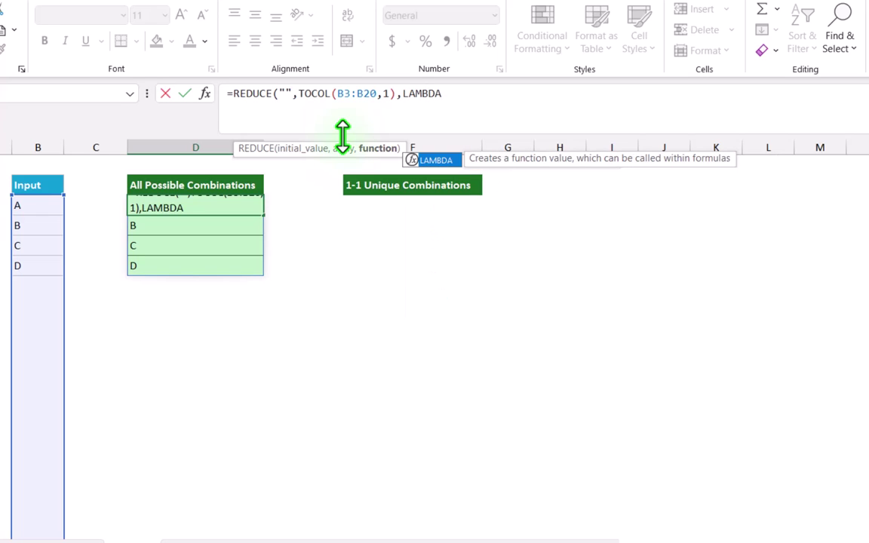
{"action": "type", "text": "("}
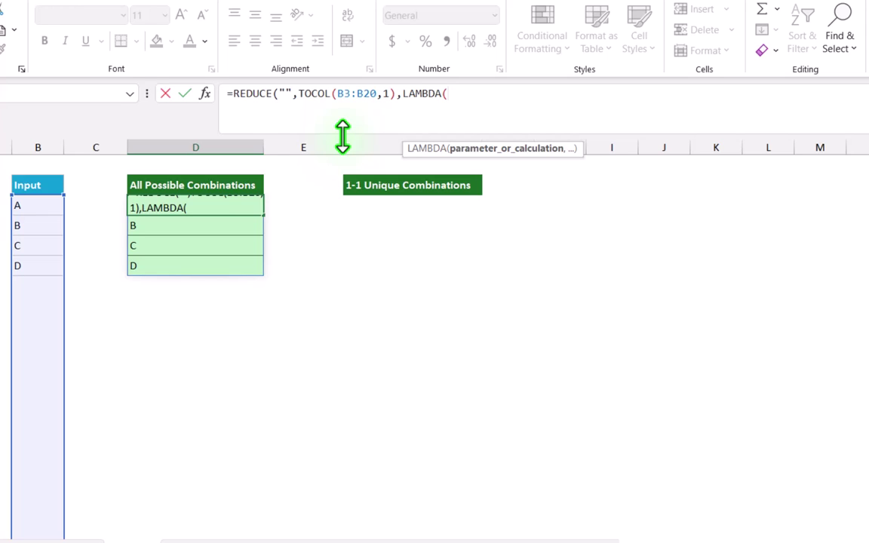
{"action": "type", "text": "A,"}
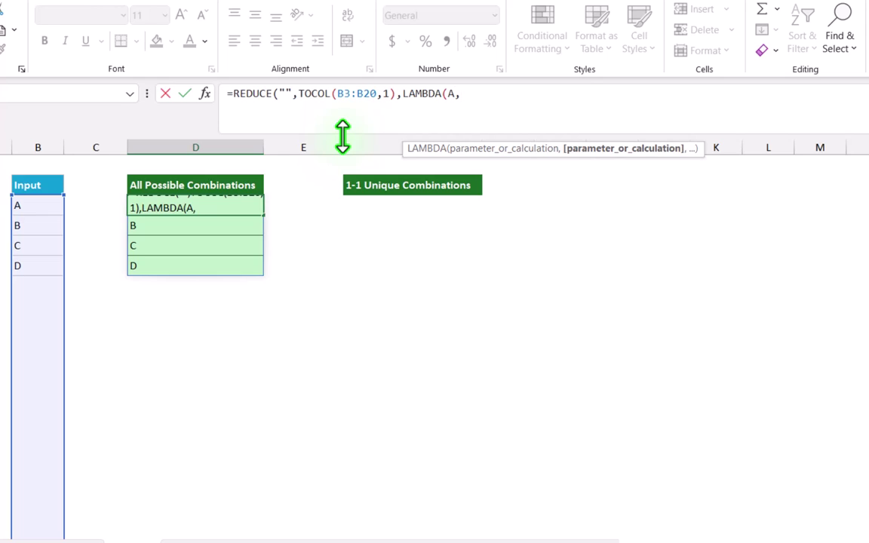
{"action": "type", "text": "R,"}
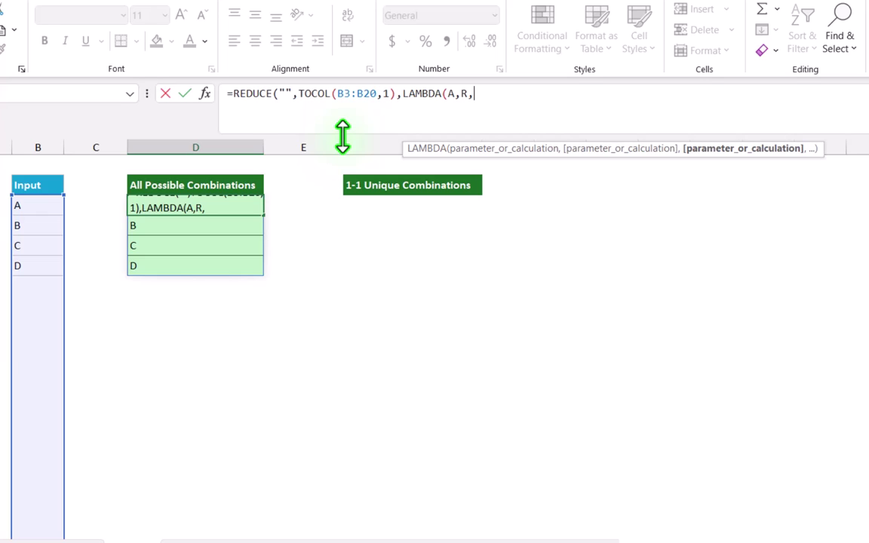
Complete the LAMBDA calculation with VSTACK(A,A&"-"&R), close all brackets and commit the formula in D3.
{"action": "type", "text": "Vstack("}
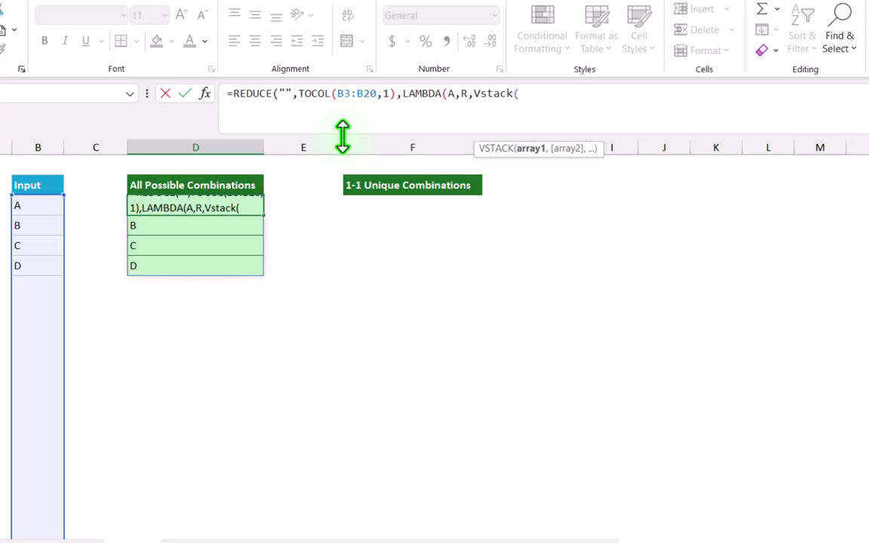
{"action": "type", "text": "A"}
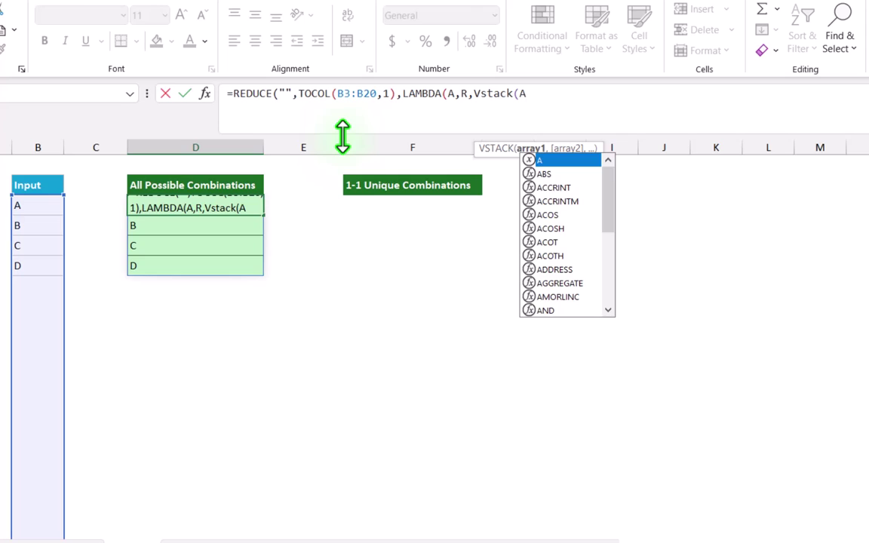
{"action": "type", "text": ","}
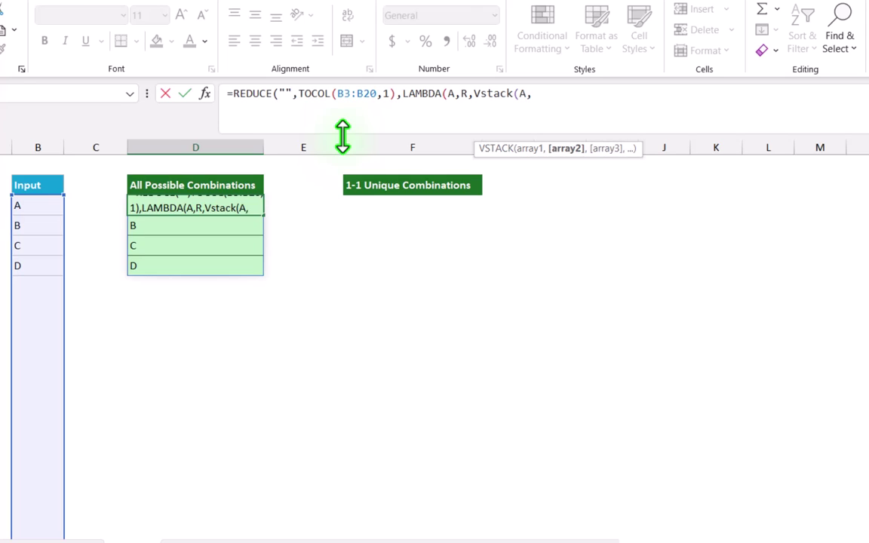
{"action": "type", "text": "A&\""}
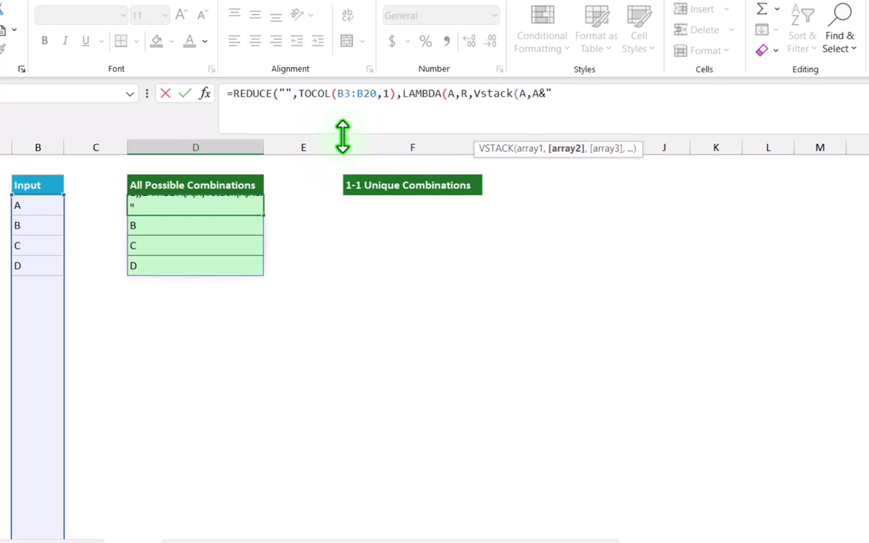
{"action": "type", "text": "-\"&R"}
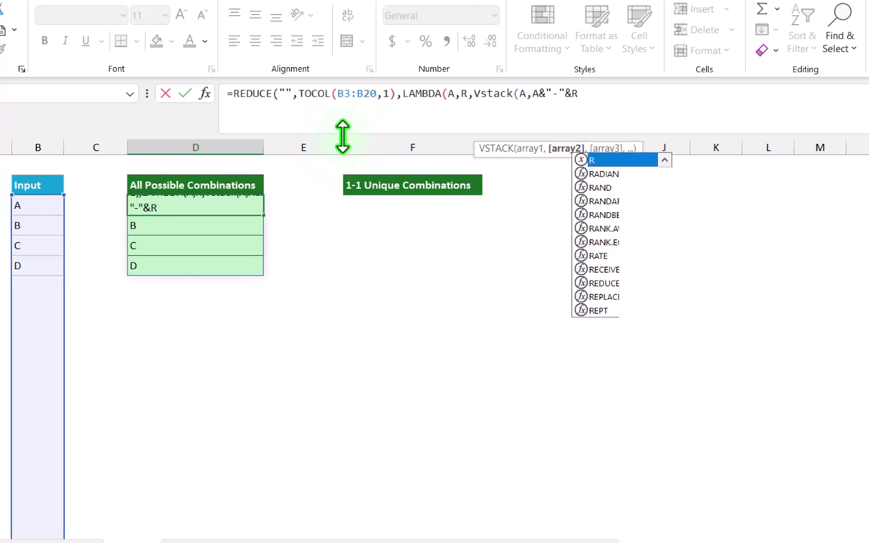
{"action": "type", "text": ")"}
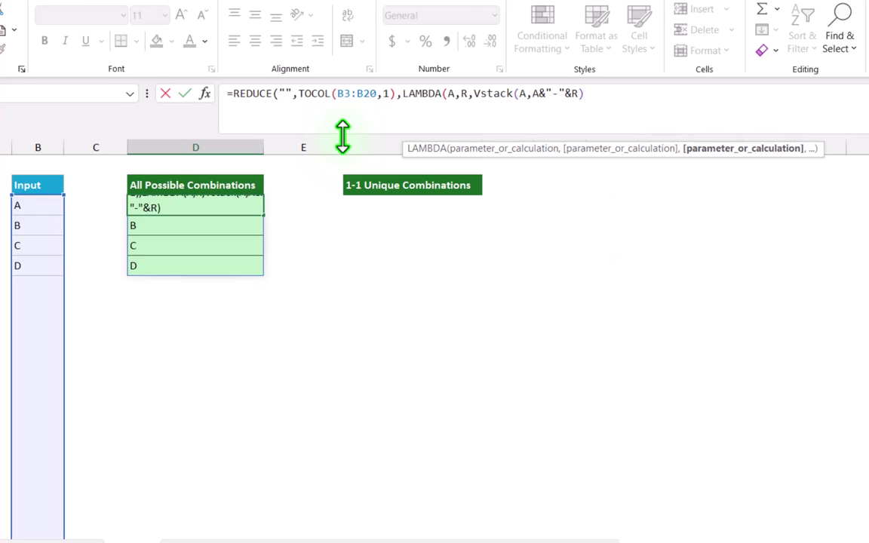
{"action": "type", "text": ")"}
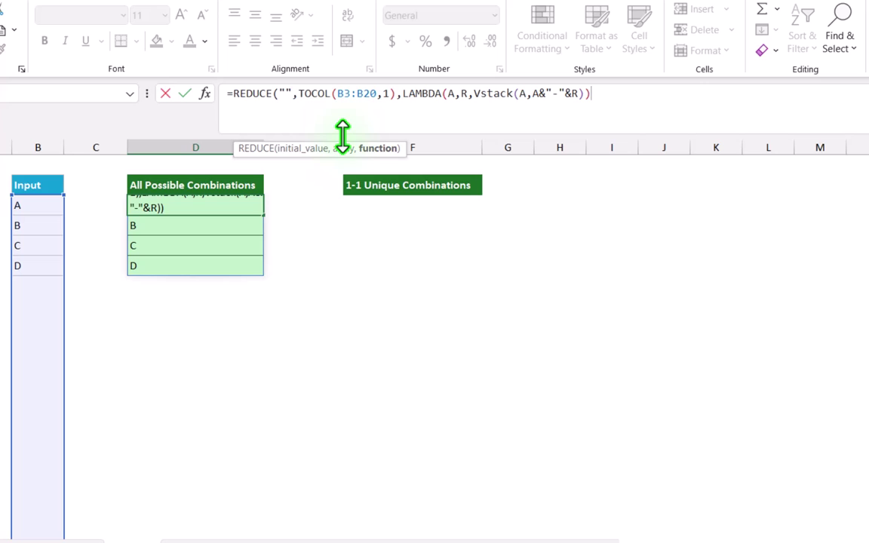
{"action": "type", "text": ")"}
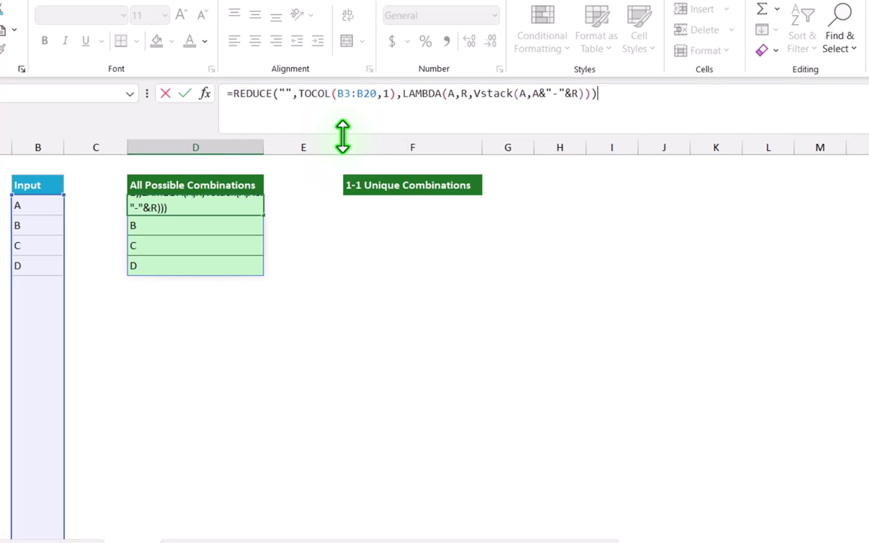
{"action": "key", "text": "Return"}
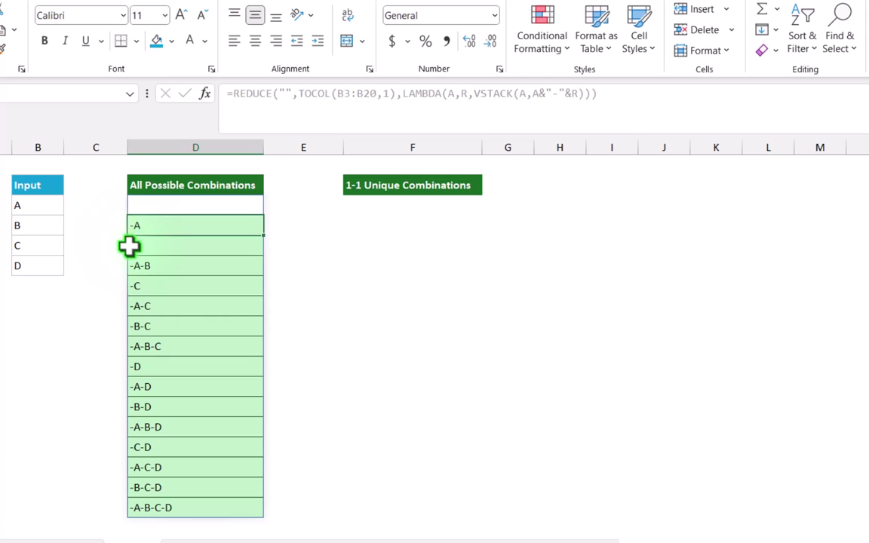
{"action": "left_click", "coordinate": [185, 207]}
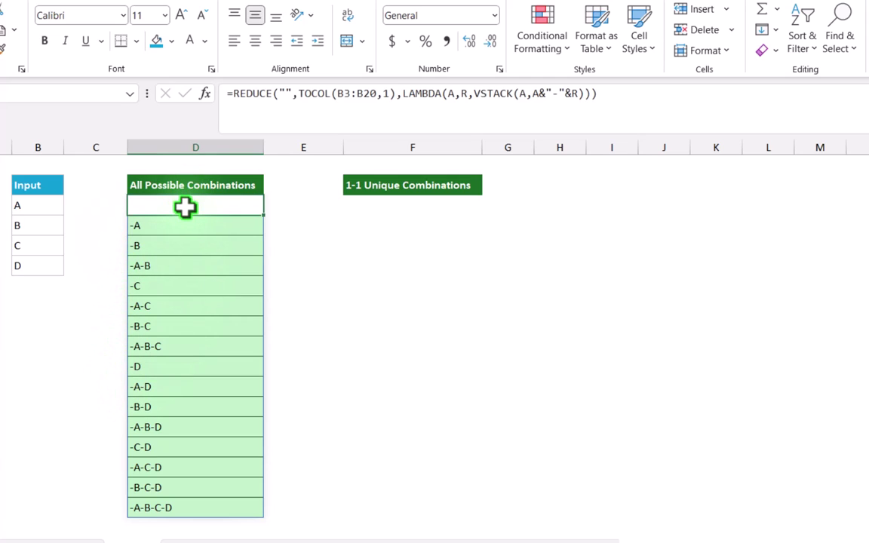
Wrap the D3 REDUCE formula in DROP with 1 as the rows argument and commit it.
{"action": "left_click", "coordinate": [232, 97]}
{"action": "type", "text": "D"}
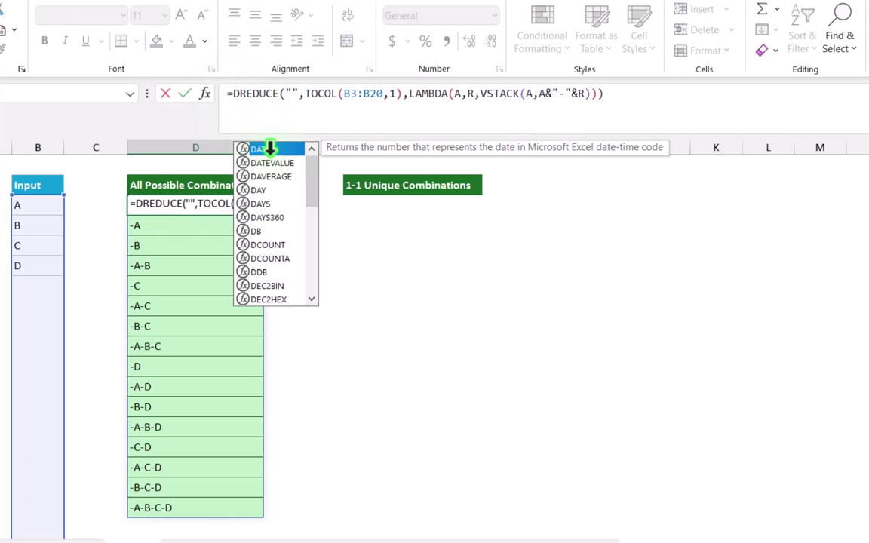
{"action": "type", "text": "rop"}
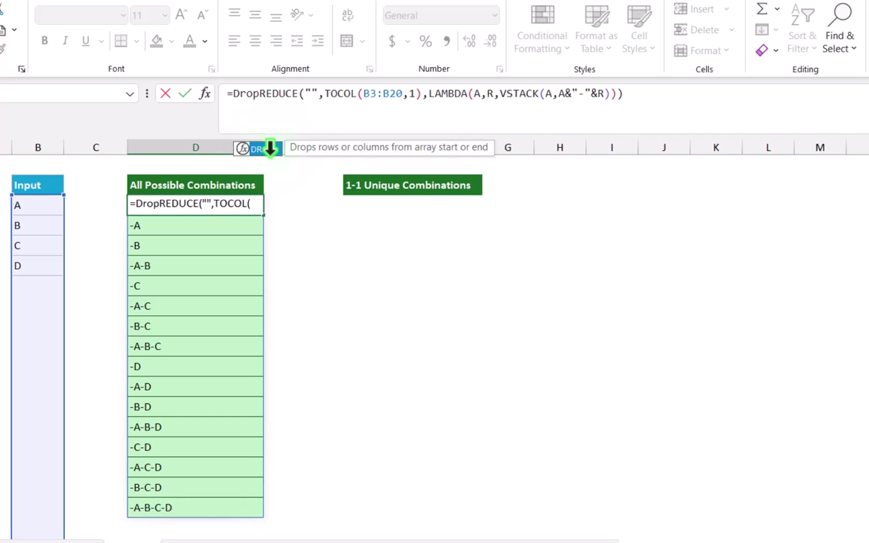
{"action": "type", "text": "("}
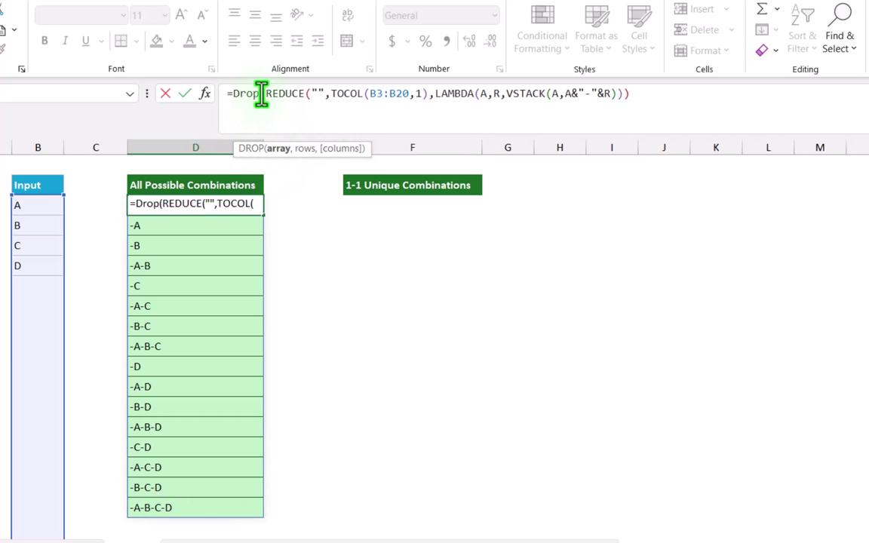
{"action": "left_click_drag", "start_coordinate": [267, 93], "coordinate": [673, 102]}
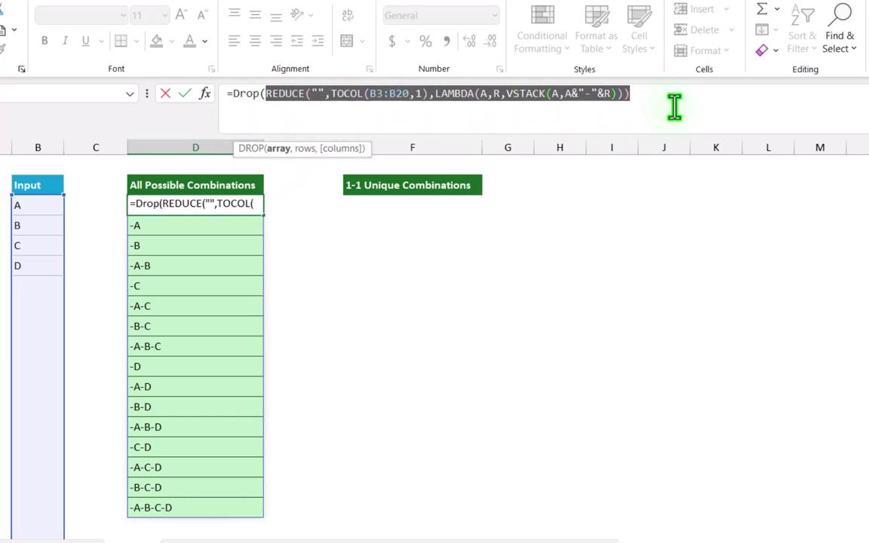
{"action": "left_click", "coordinate": [661, 94]}
{"action": "type", "text": ","}
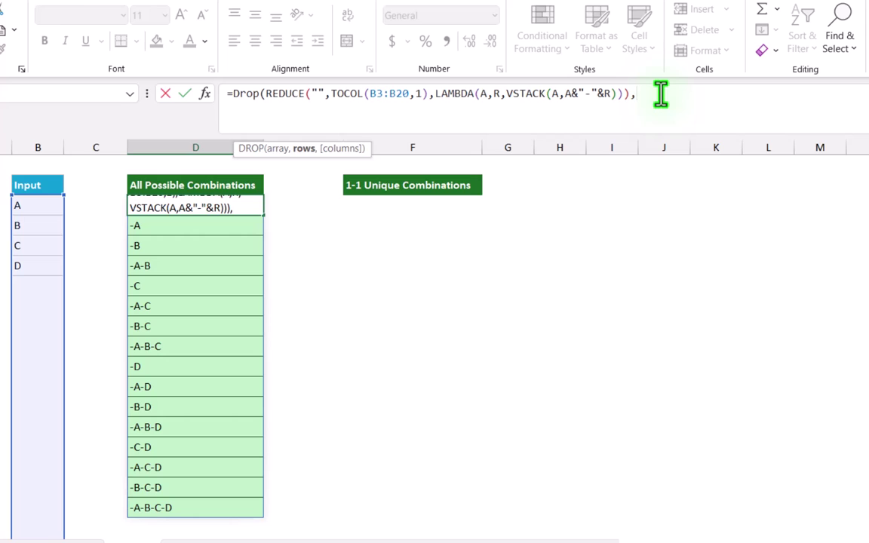
{"action": "type", "text": "1)"}
{"action": "key", "text": "Return"}
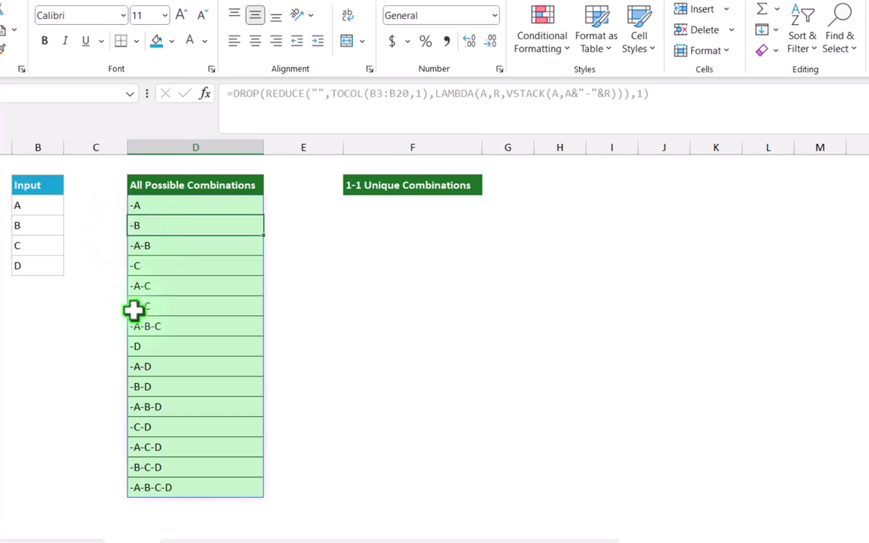
Wrap the D3 formula in TEXTAFTER with "-" as the delimiter and commit it.
{"action": "left_click", "coordinate": [148, 205]}
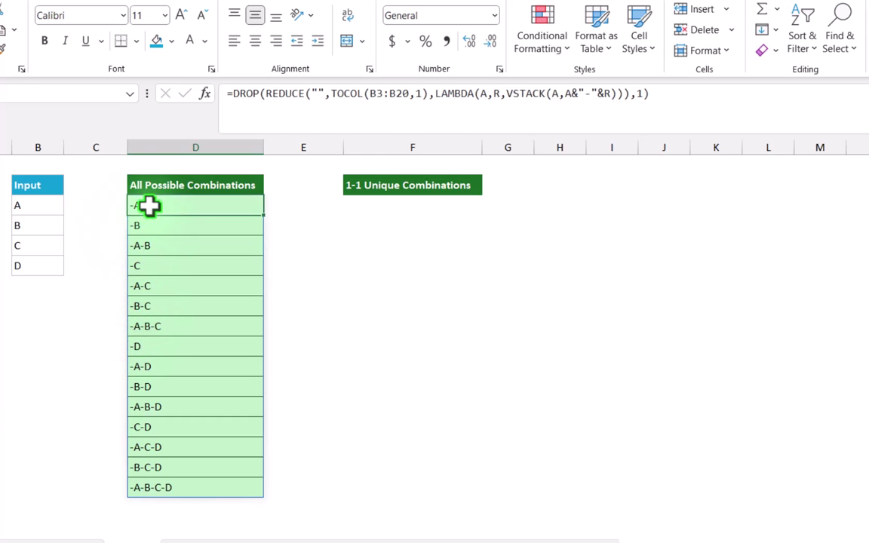
{"action": "left_click", "coordinate": [234, 95]}
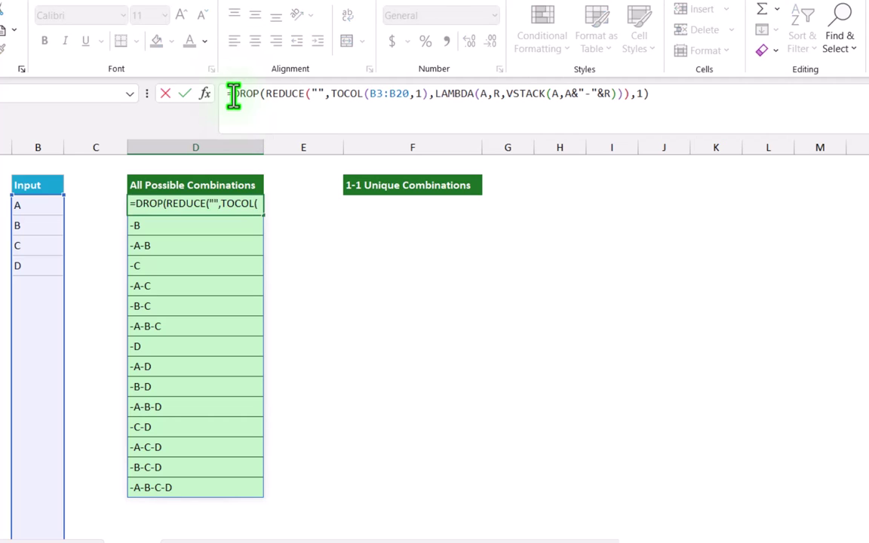
{"action": "type", "text": "textafte"}
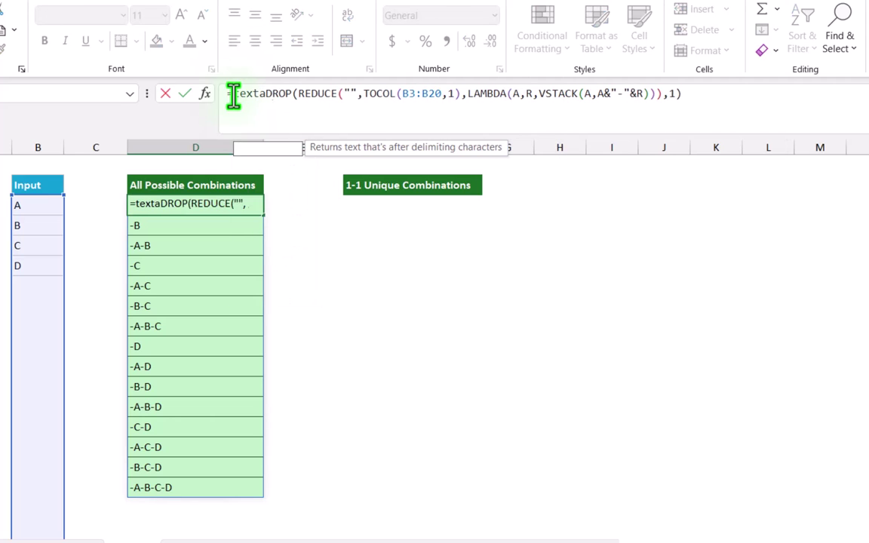
{"action": "type", "text": "r("}
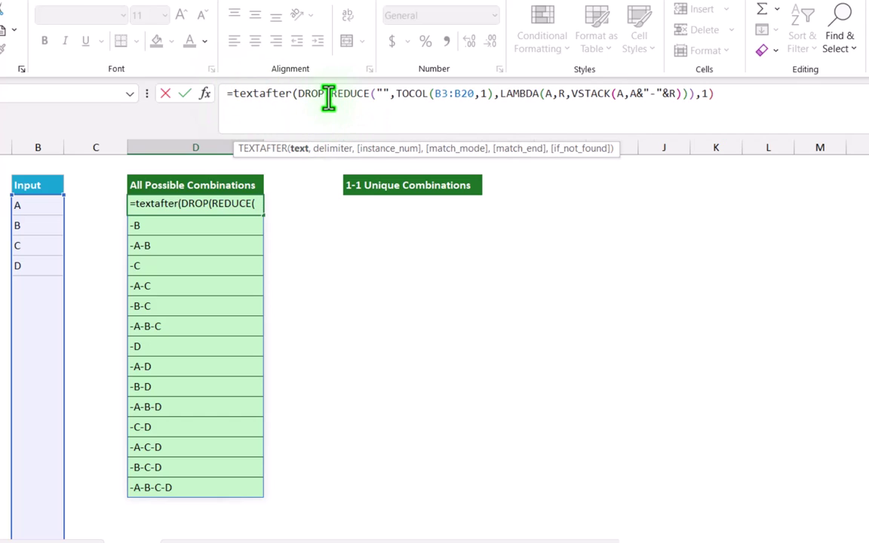
{"action": "left_click_drag", "start_coordinate": [298, 97], "coordinate": [737, 107]}
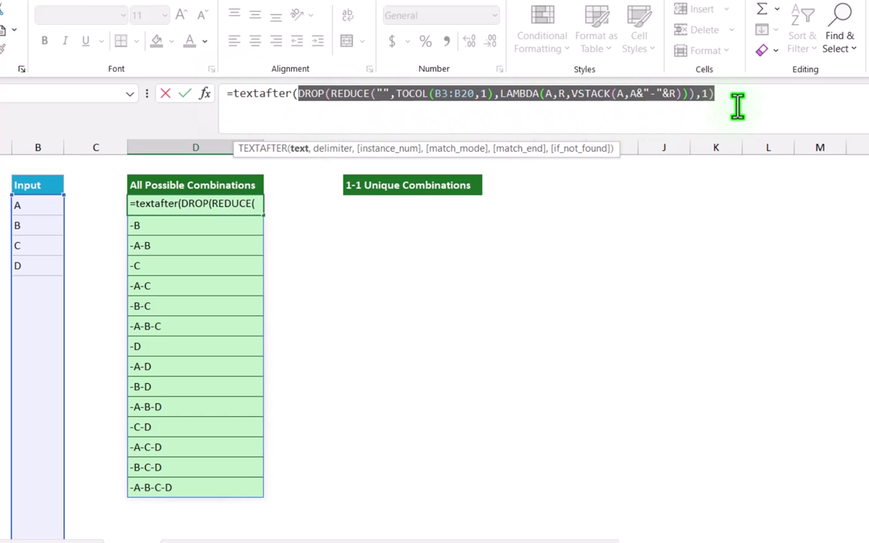
{"action": "left_click", "coordinate": [742, 97]}
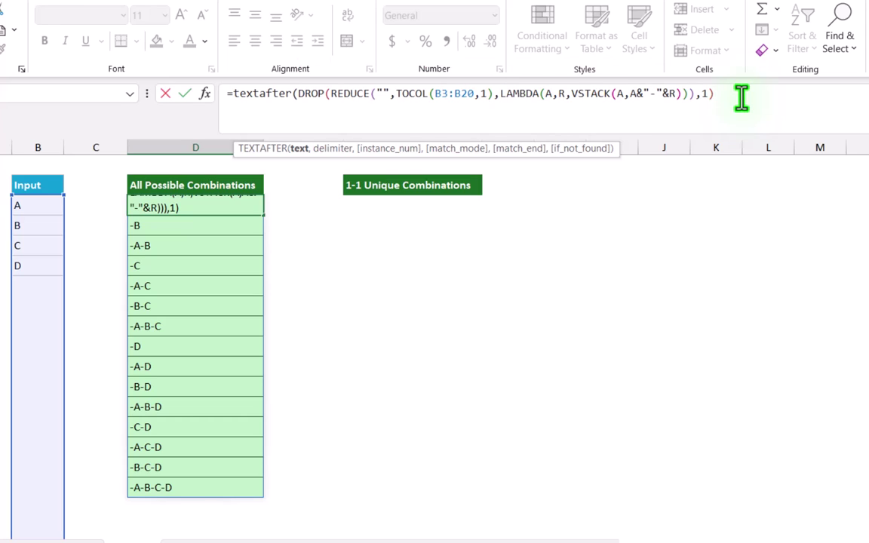
{"action": "type", "text": ",\"-\")"}
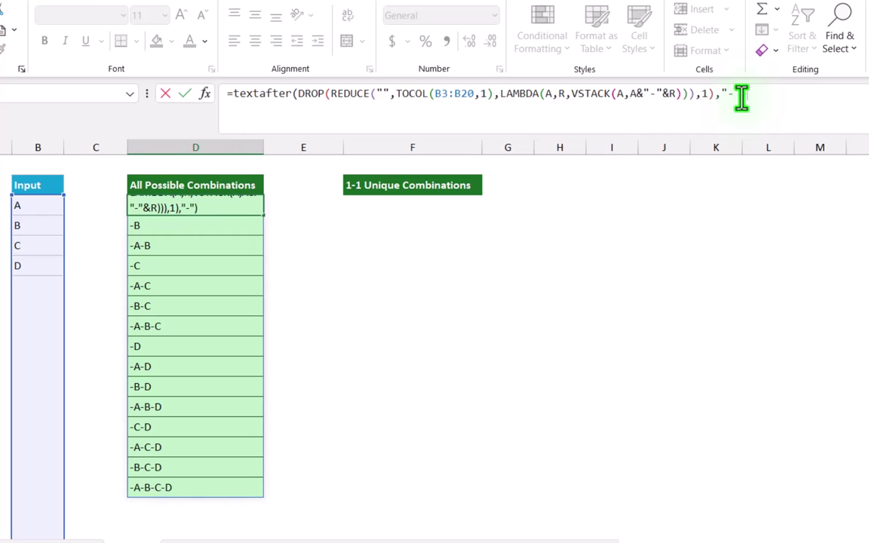
{"action": "key", "text": "Return"}
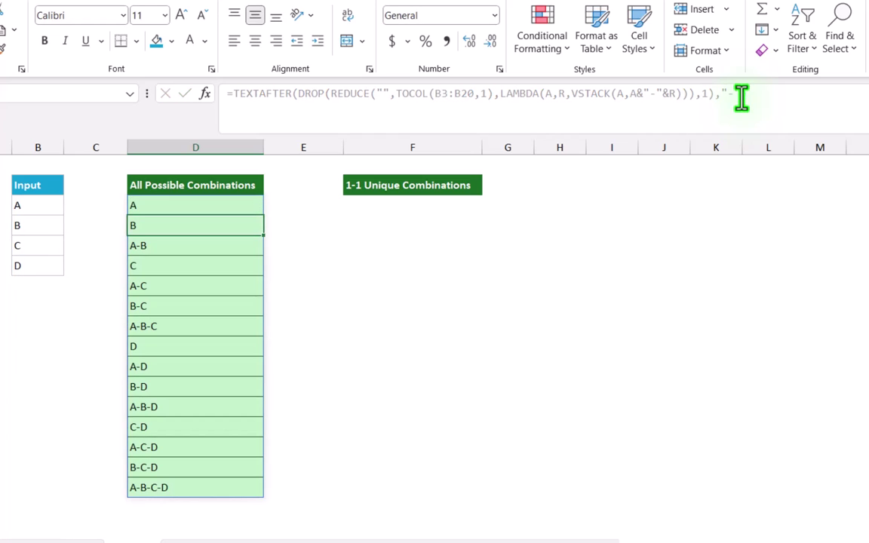
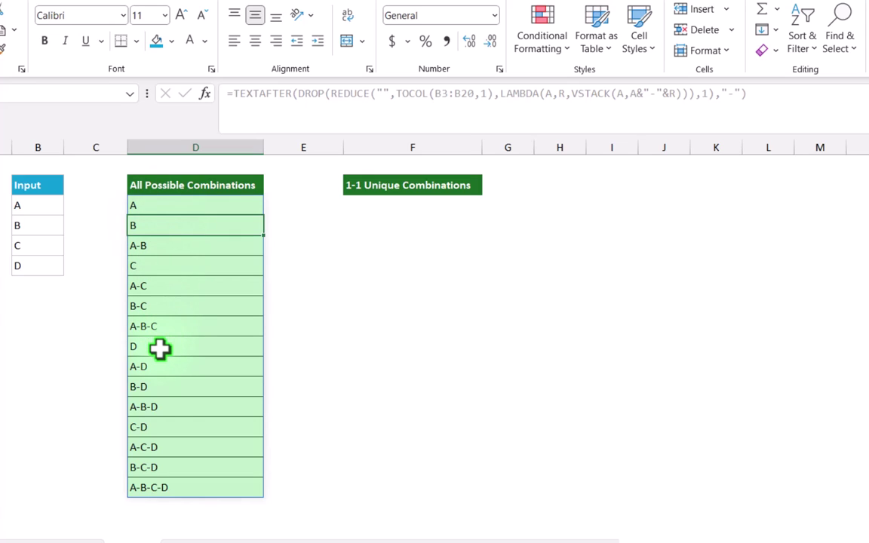
Enclose the D3 formula in LET, assigning the whole TEXTAFTER expression to the name FR.
{"action": "left_click", "coordinate": [167, 207]}
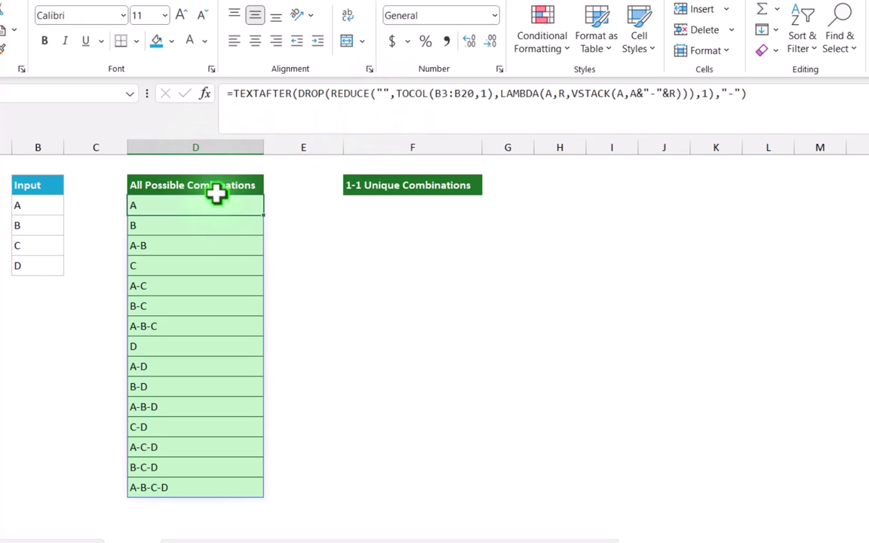
{"action": "left_click", "coordinate": [233, 94]}
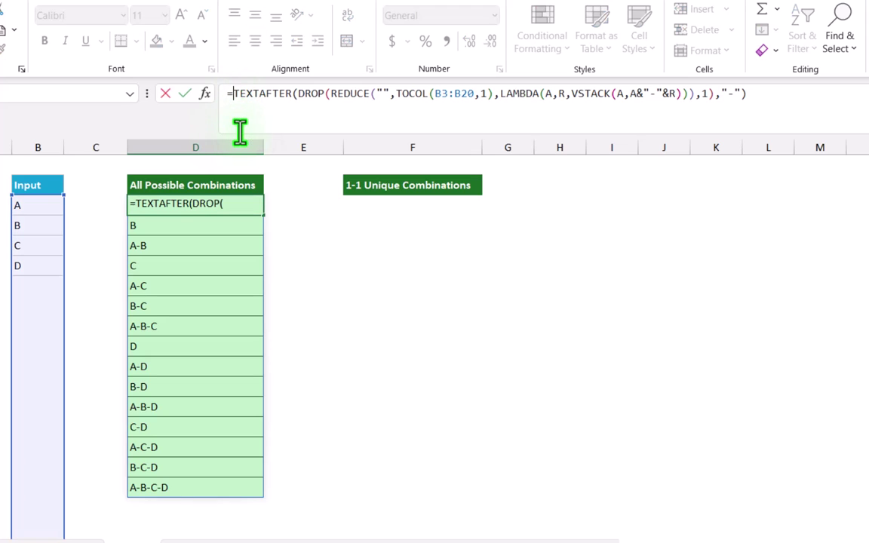
{"action": "type", "text": "Let"}
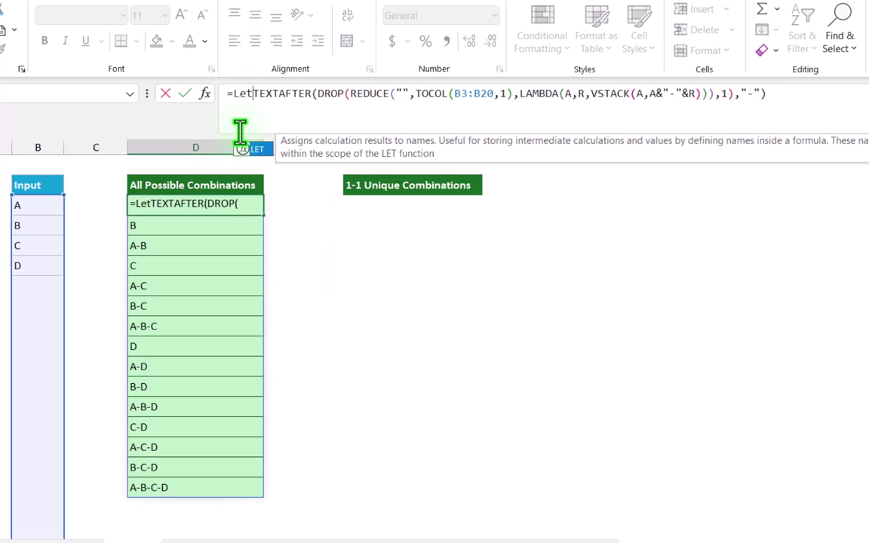
{"action": "type", "text": "("}
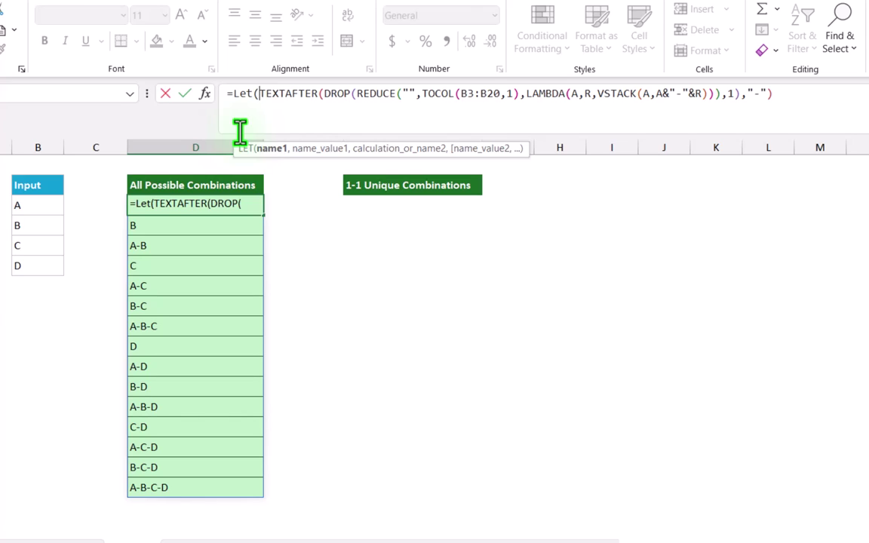
{"action": "type", "text": "FR"}
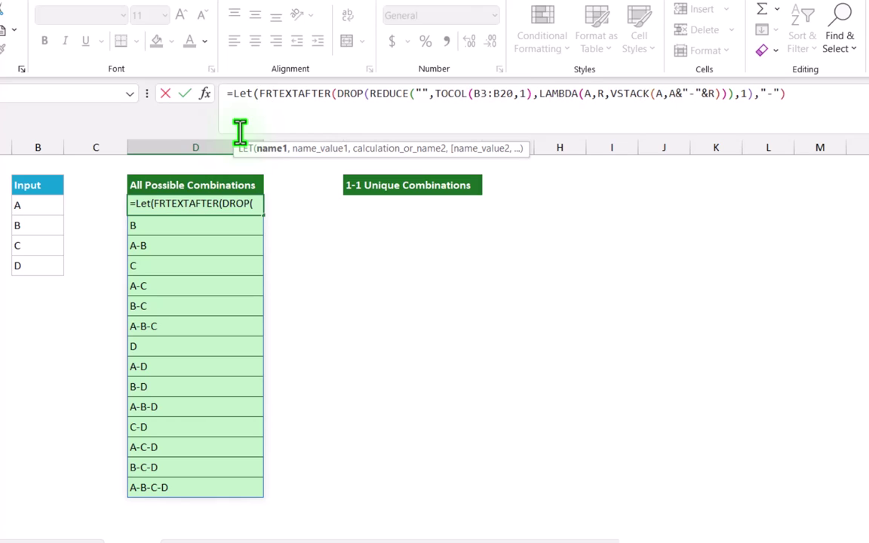
{"action": "type", "text": ","}
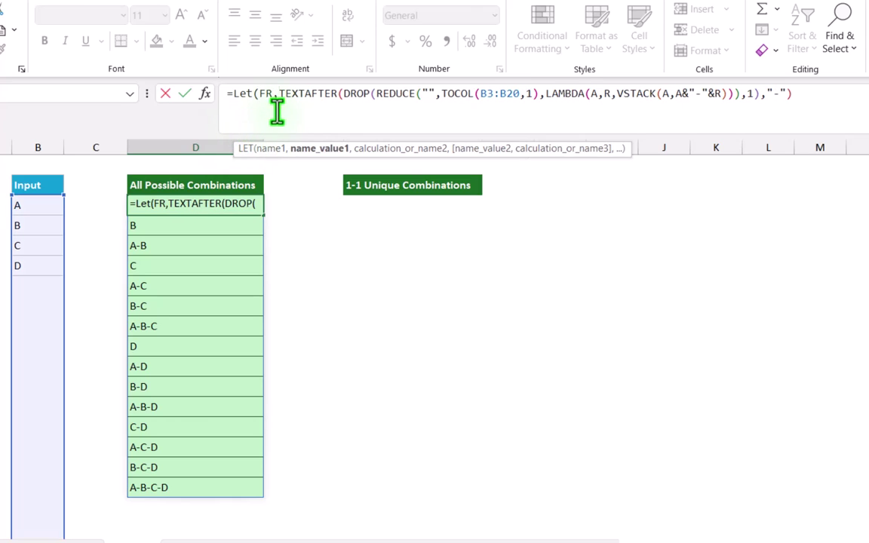
{"action": "left_click_drag", "start_coordinate": [279, 93], "coordinate": [826, 101]}
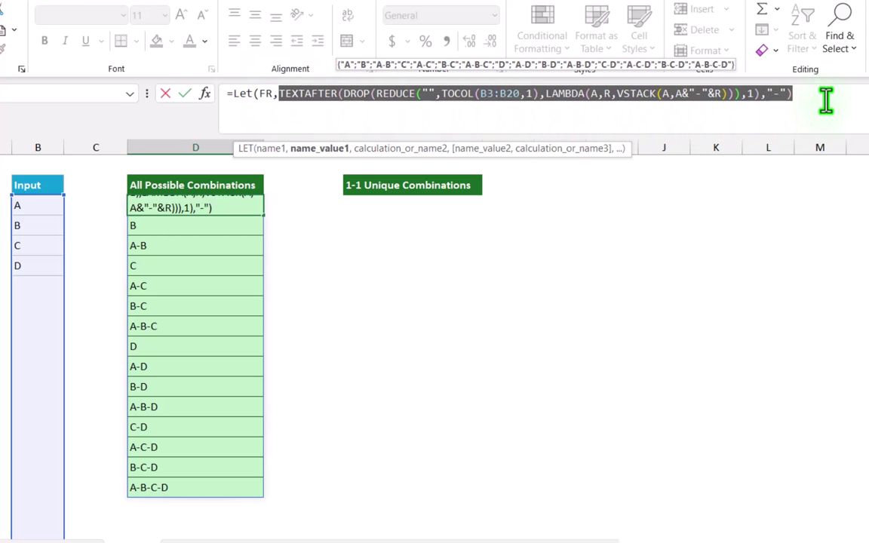
{"action": "left_click", "coordinate": [826, 101]}
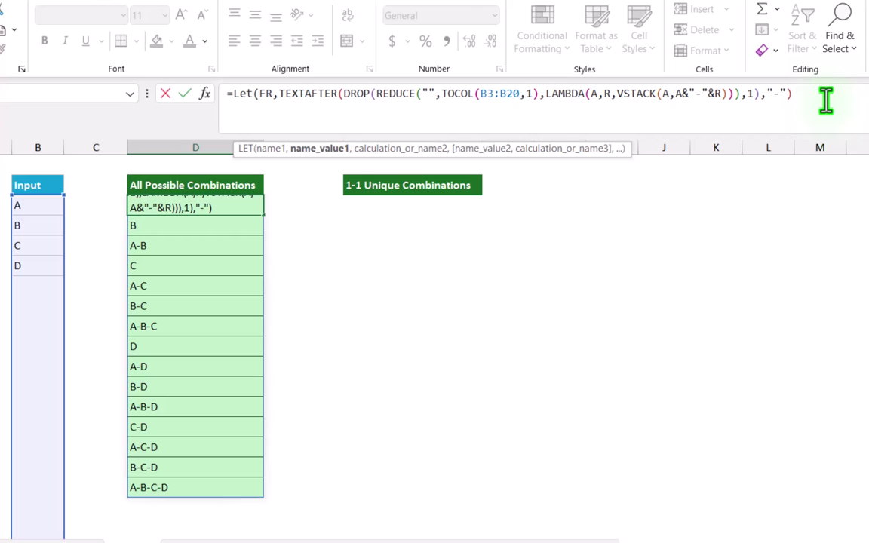
{"action": "type", "text": ","}
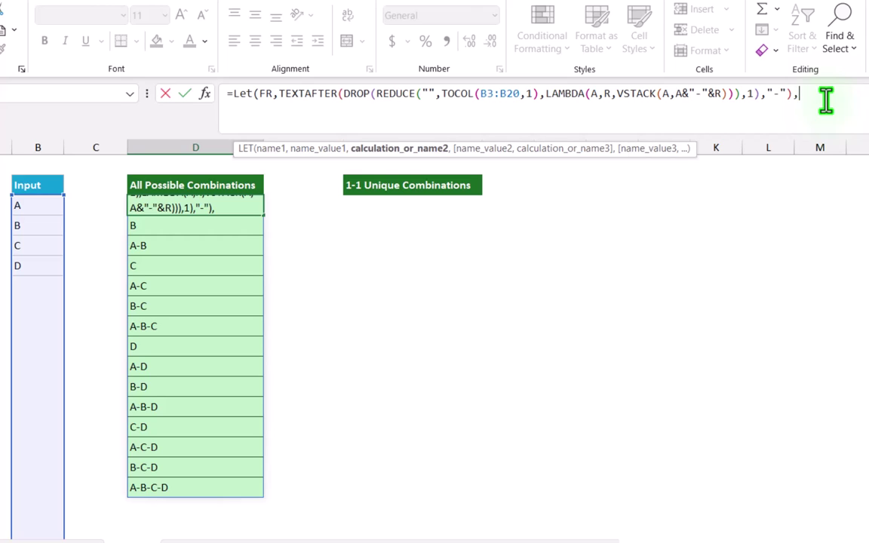
Define FL as LEN(FR) on a new line of the LET, return FL on another line and commit the formula.
{"action": "key", "text": "alt+Return"}
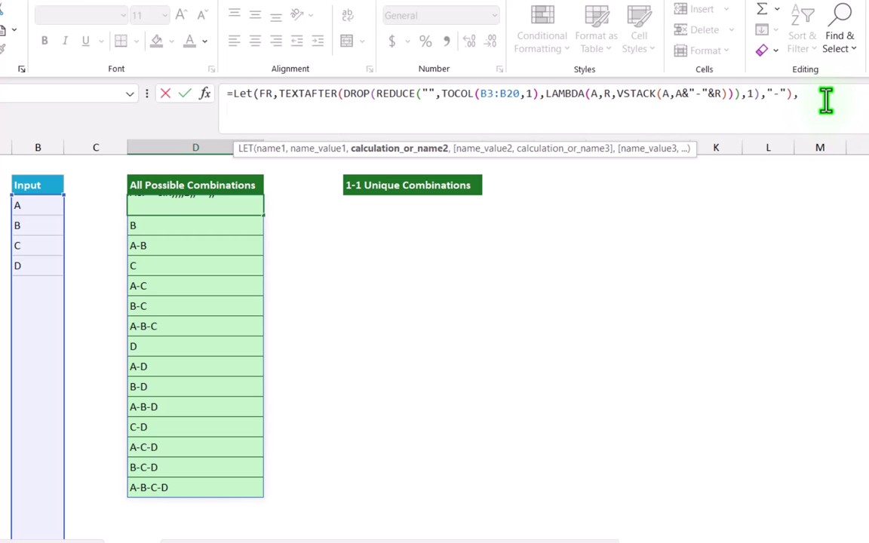
{"action": "type", "text": "FL"}
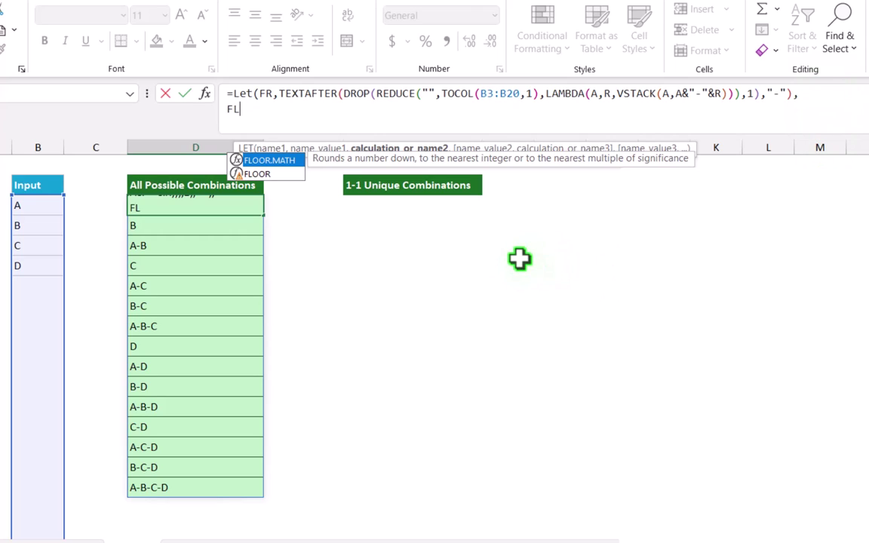
{"action": "type", "text": ","}
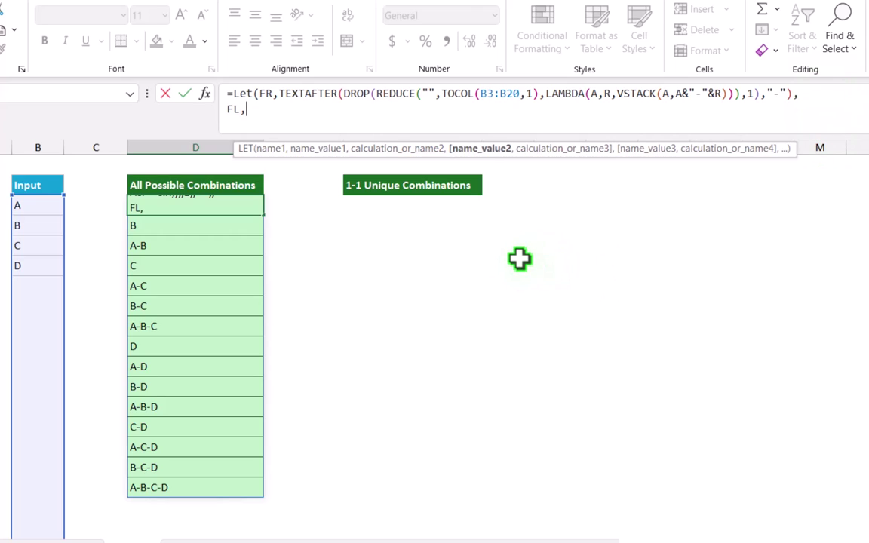
{"action": "type", "text": "Len("}
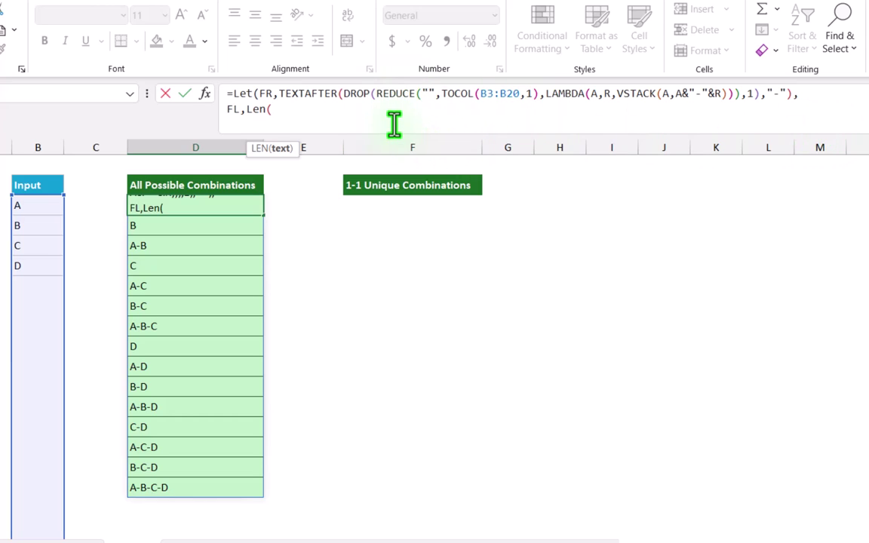
{"action": "type", "text": "F"}
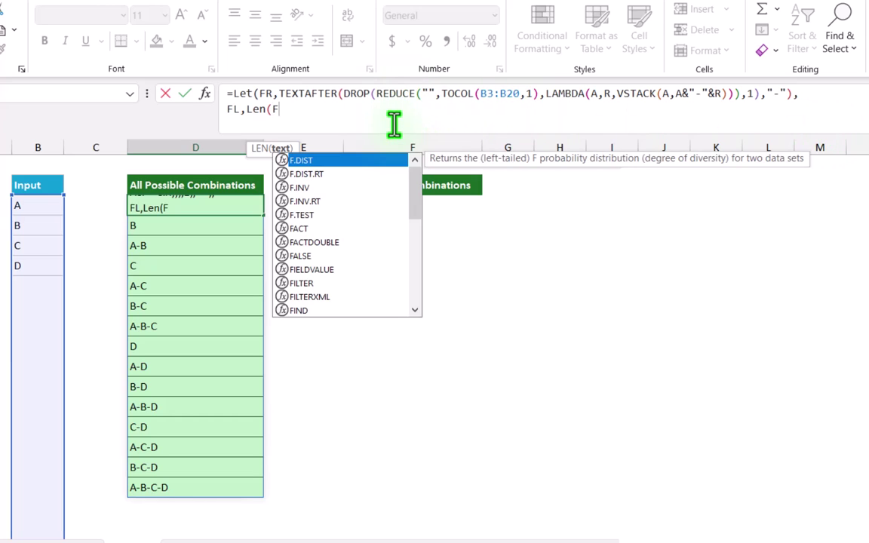
{"action": "type", "text": "R),"}
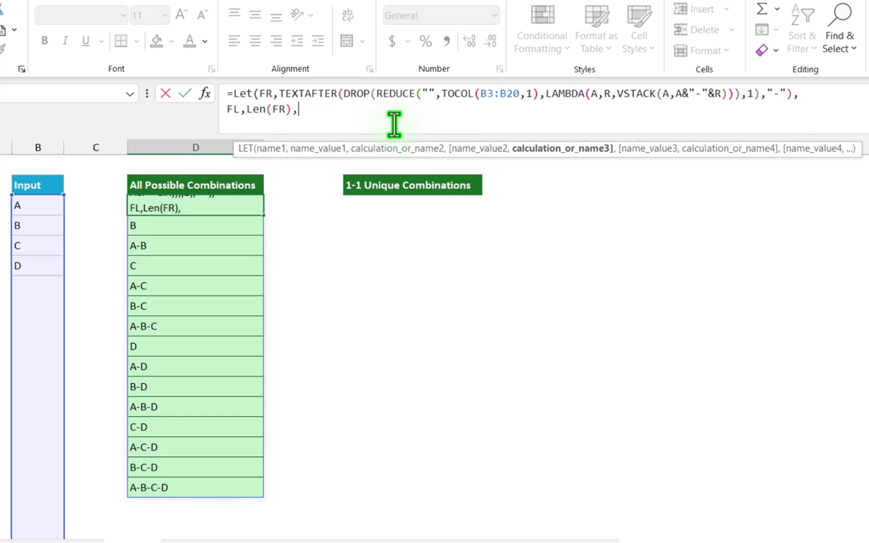
{"action": "key", "text": "alt+Return"}
{"action": "type", "text": "FL)"}
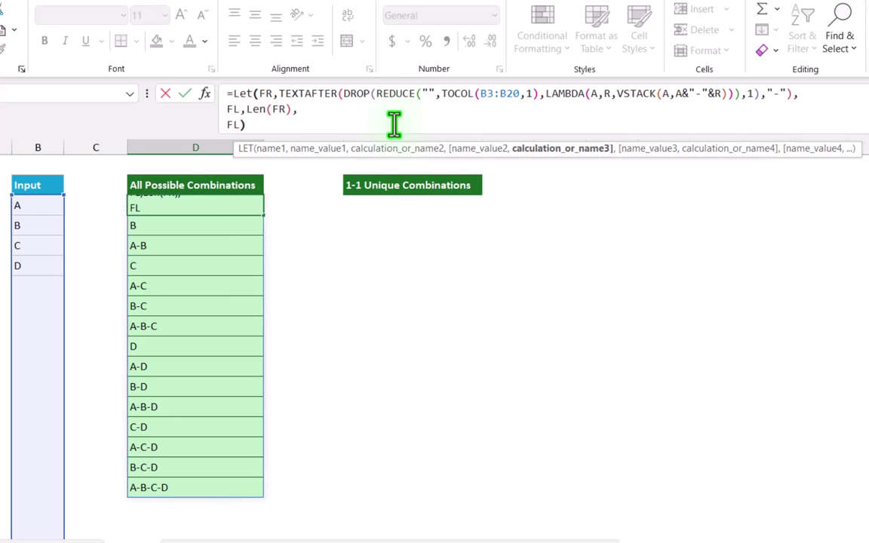
{"action": "key", "text": "Return"}
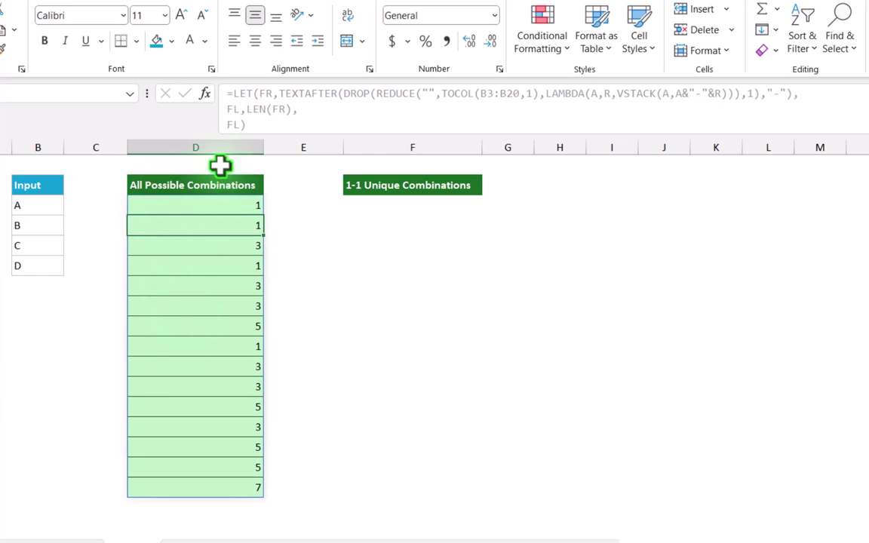
Replace the final FL in the D3 LET formula with HSTACK(FR,FL) and commit it.
{"action": "left_click", "coordinate": [225, 203]}
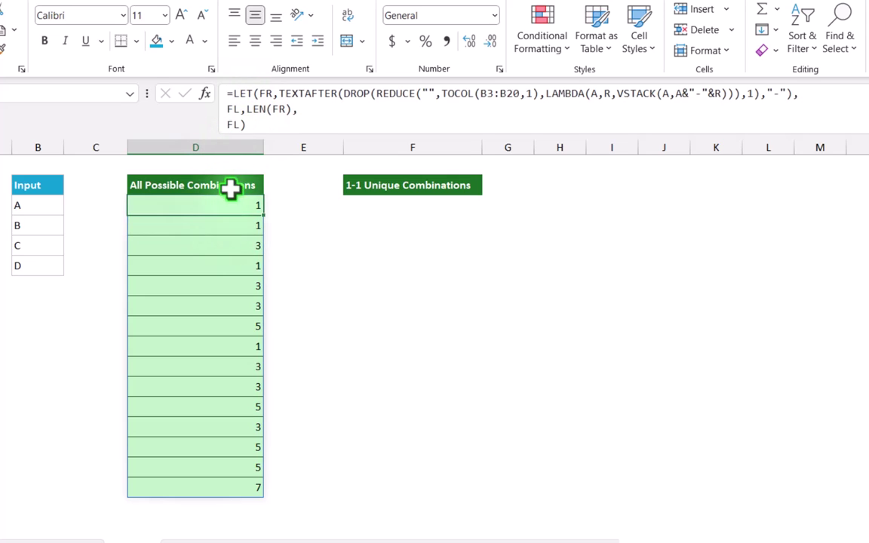
{"action": "left_click", "coordinate": [249, 125]}
{"action": "key", "text": "BackSpace"}
{"action": "key", "text": "BackSpace"}
{"action": "key", "text": "BackSpace"}
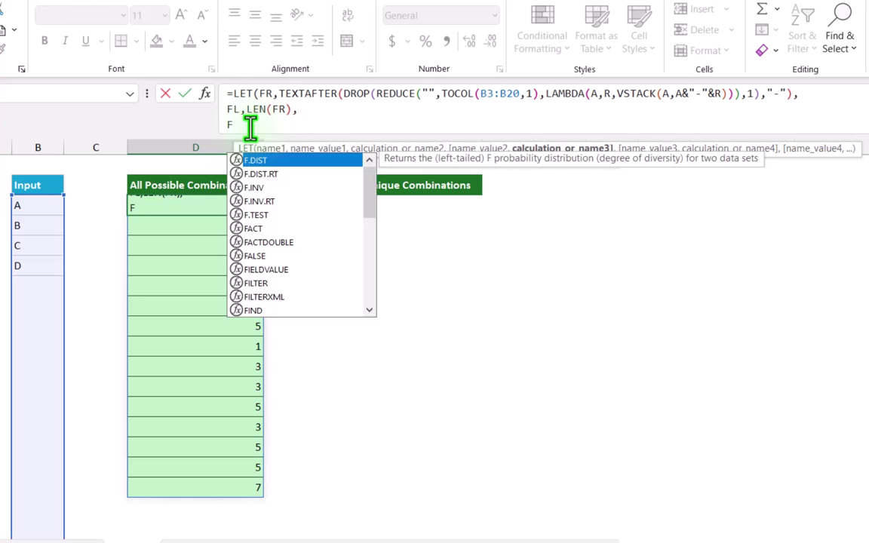
{"action": "type", "text": "Hstack"}
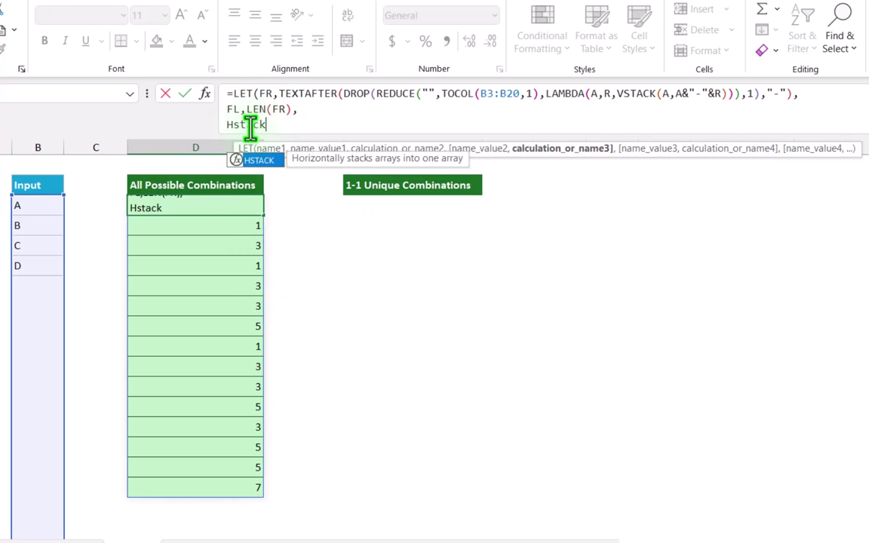
{"action": "type", "text": "("}
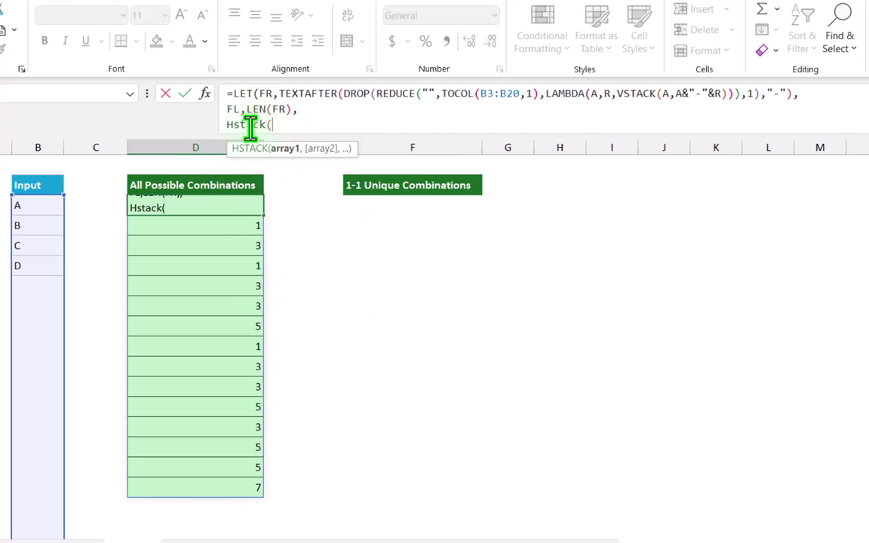
{"action": "type", "text": "FR,"}
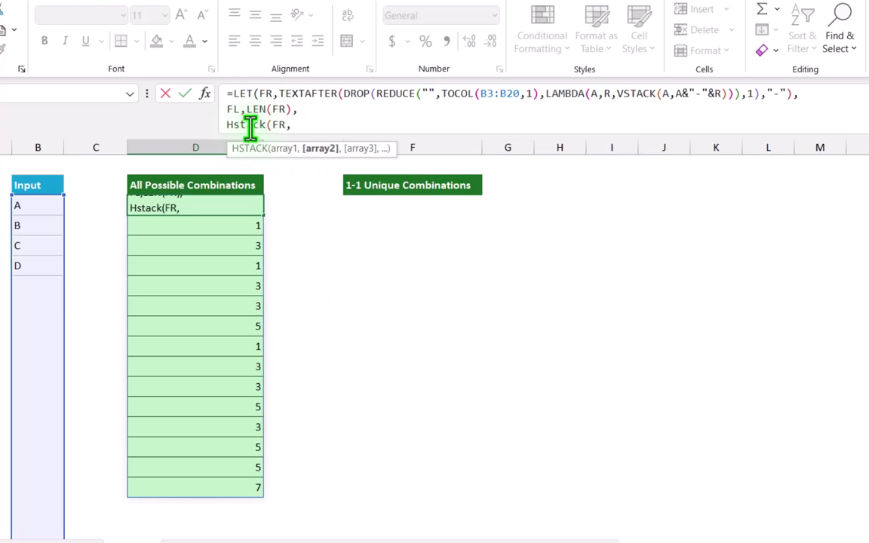
{"action": "type", "text": "FL"}
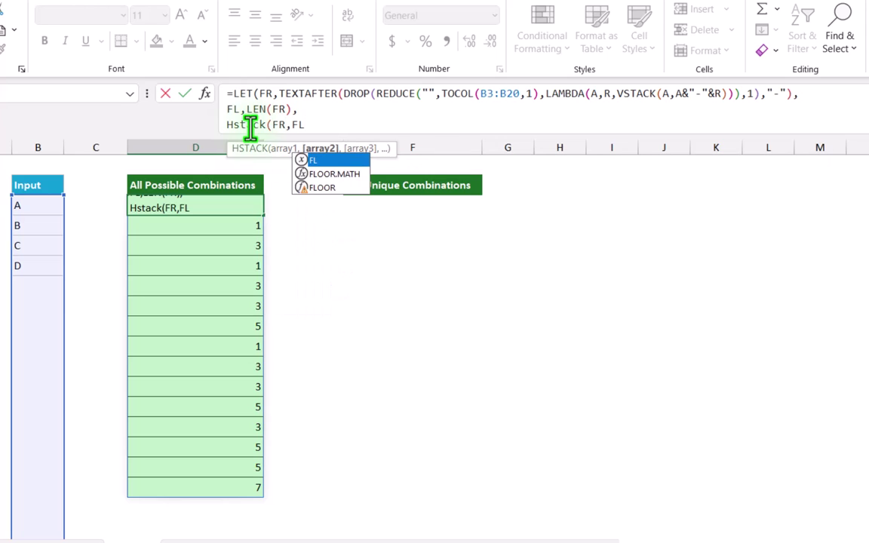
{"action": "type", "text": ")"}
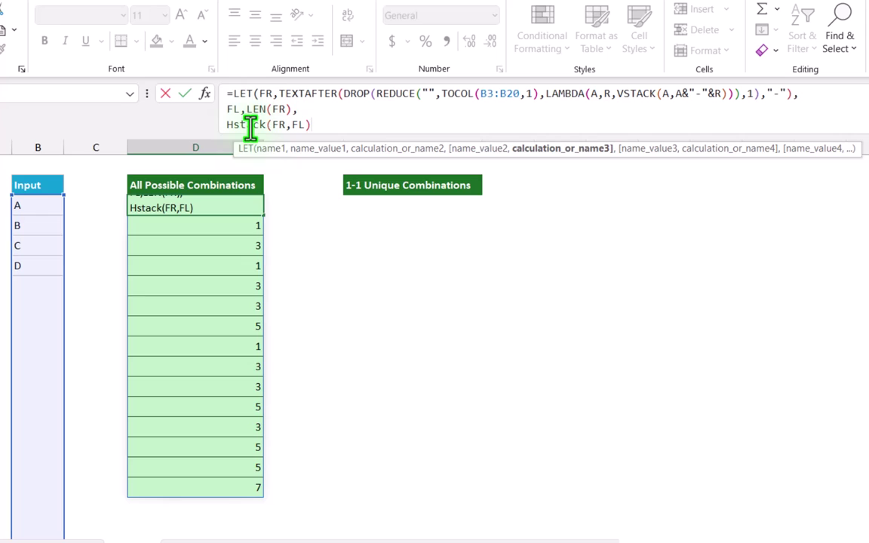
{"action": "type", "text": ")"}
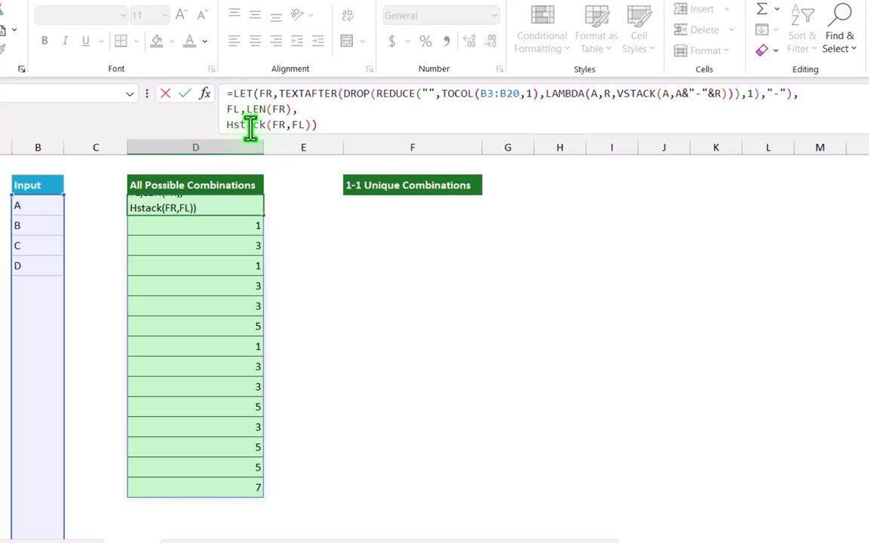
{"action": "key", "text": "Return"}
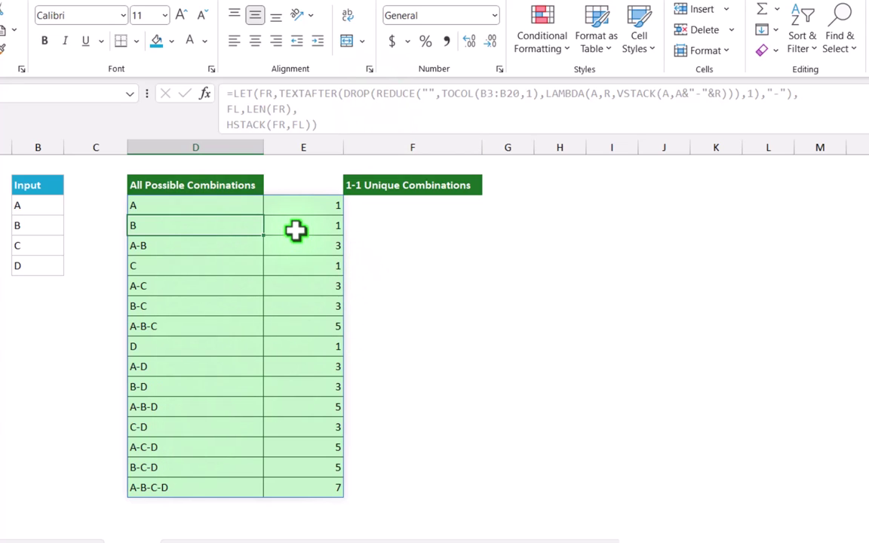
Wrap HSTACK(FR,FL) in the D3 formula in SORT with sort index 2 and ascending order 1, and commit it.
{"action": "key", "text": "Up"}
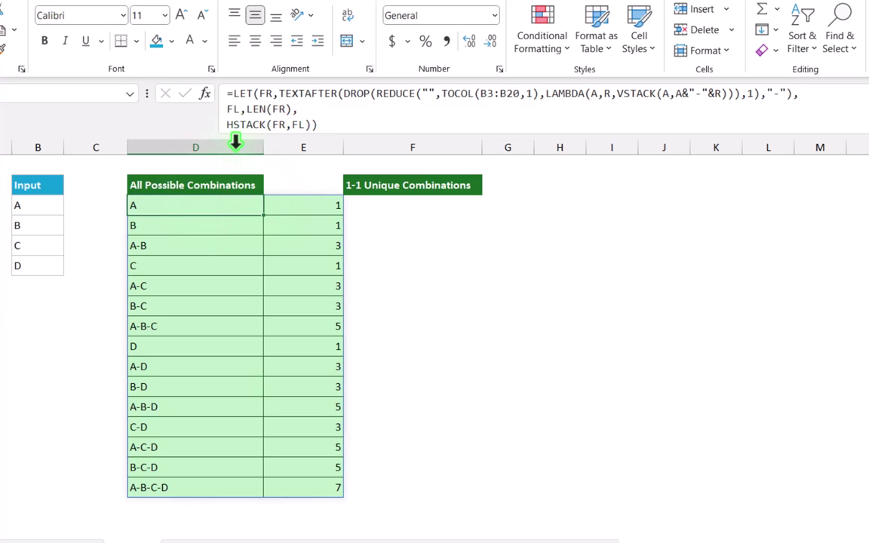
{"action": "left_click", "coordinate": [224, 121]}
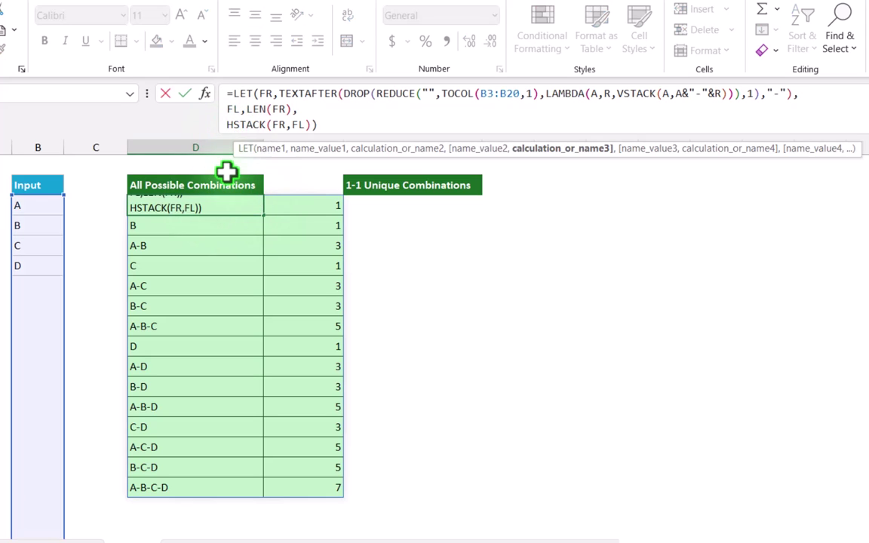
{"action": "type", "text": "so"}
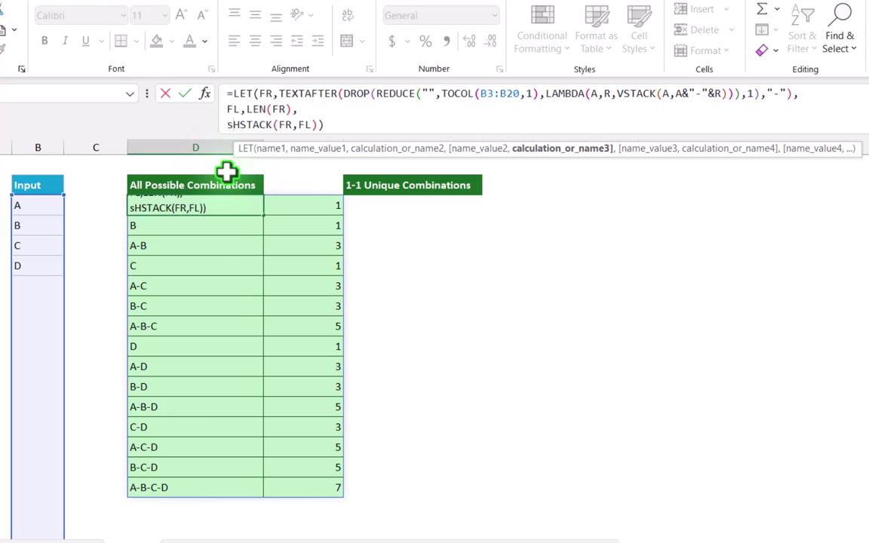
{"action": "type", "text": "rt"}
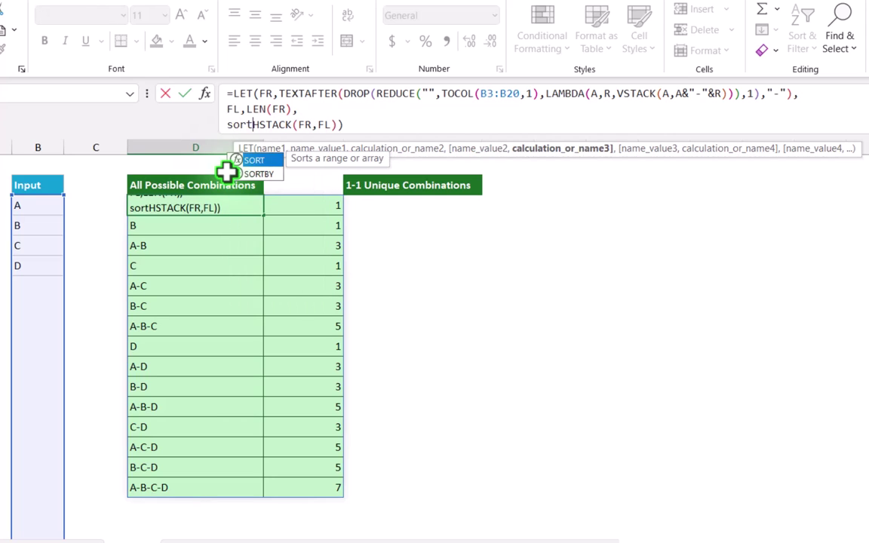
{"action": "type", "text": "("}
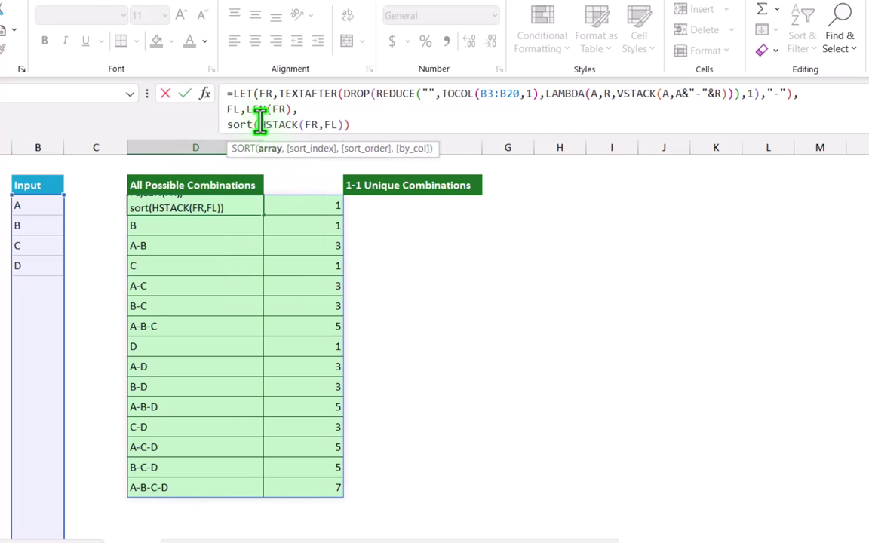
{"action": "left_click_drag", "start_coordinate": [259, 126], "coordinate": [341, 127]}
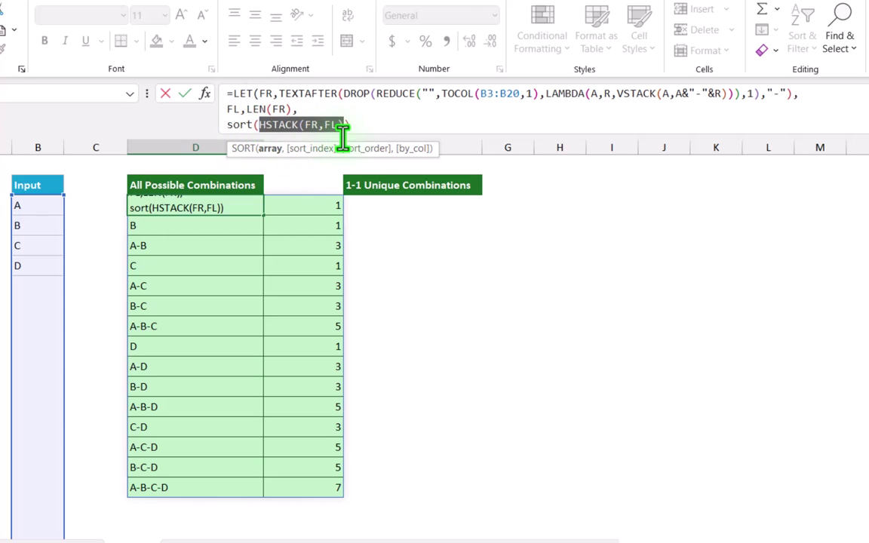
{"action": "left_click", "coordinate": [344, 127]}
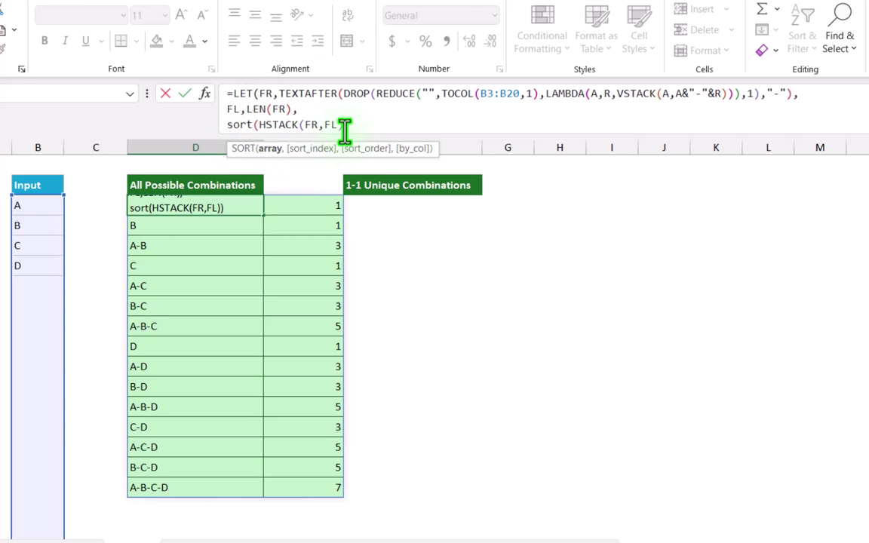
{"action": "type", "text": ","}
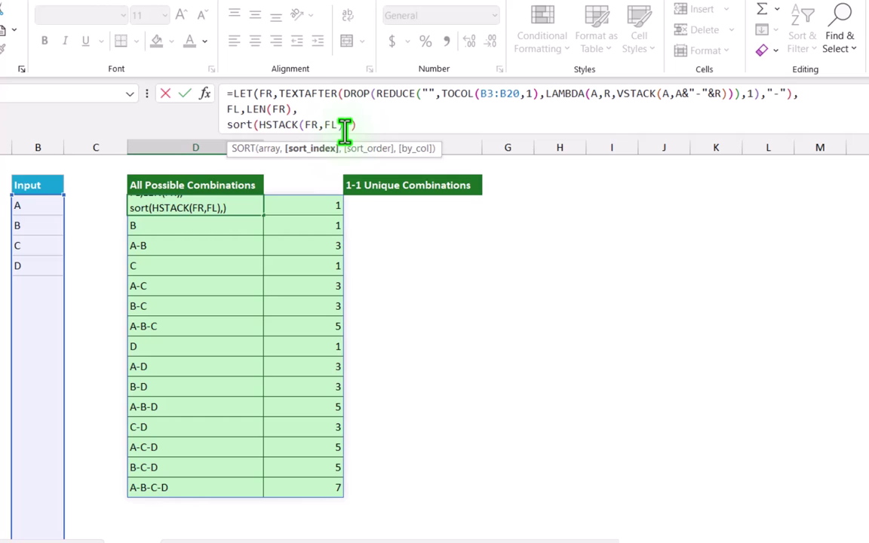
{"action": "type", "text": "2,"}
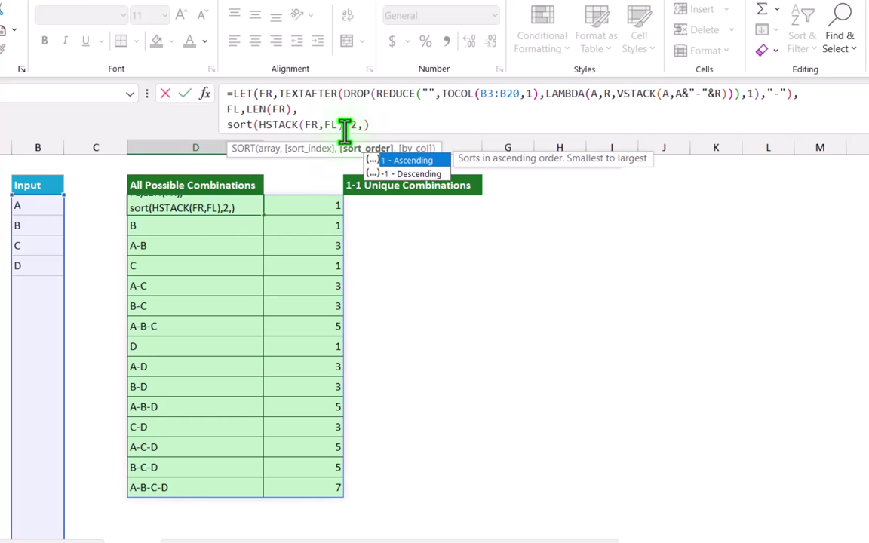
{"action": "type", "text": "1)"}
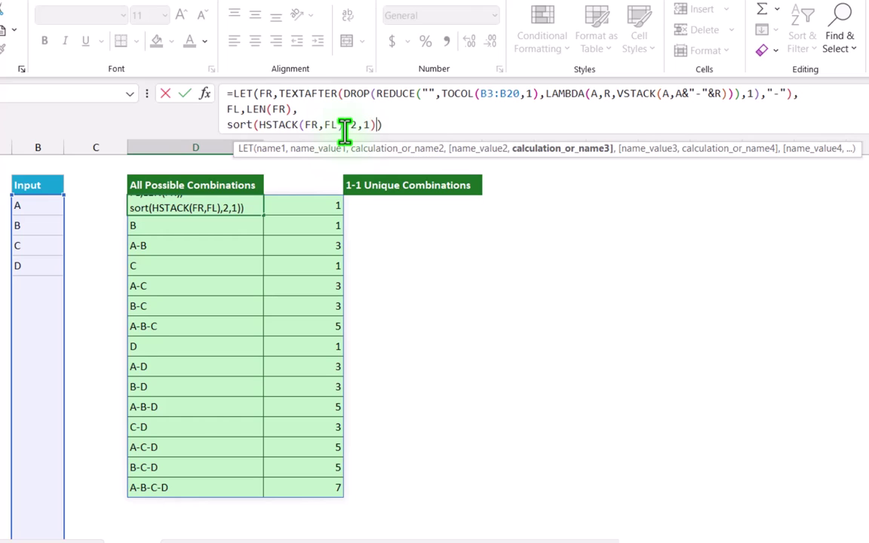
{"action": "type", "text": ")"}
{"action": "key", "text": "Return"}
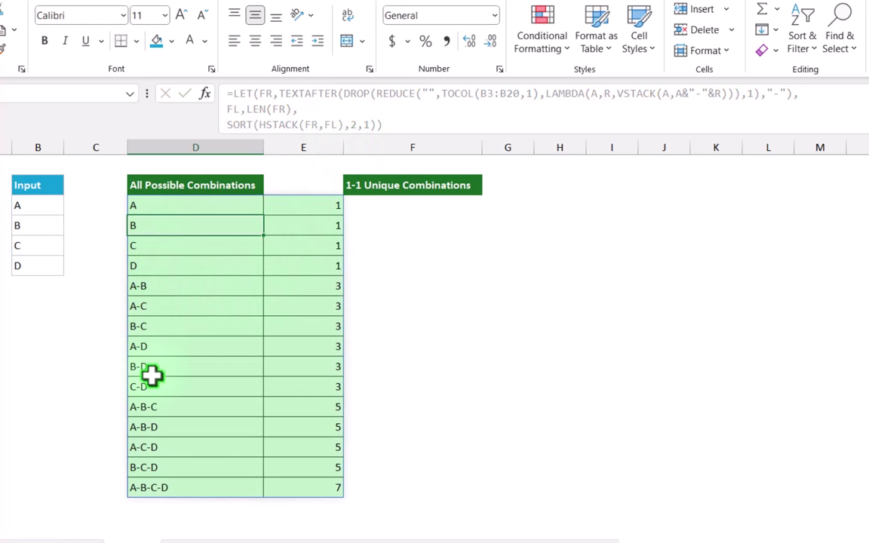
Wrap the SORT expression in the D3 formula in CHOOSECOLS, returning only column 1, and commit it.
{"action": "key", "text": "Up"}
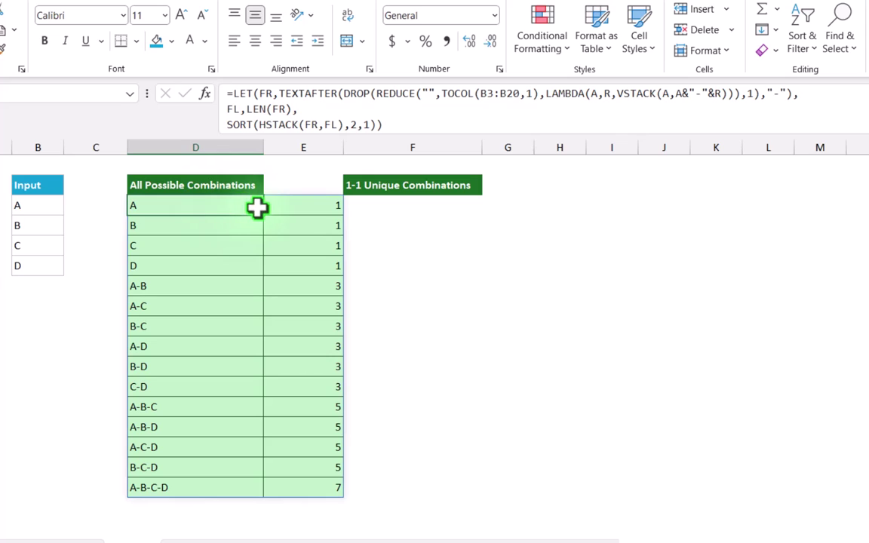
{"action": "left_click", "coordinate": [225, 124]}
{"action": "type", "text": "choos"}
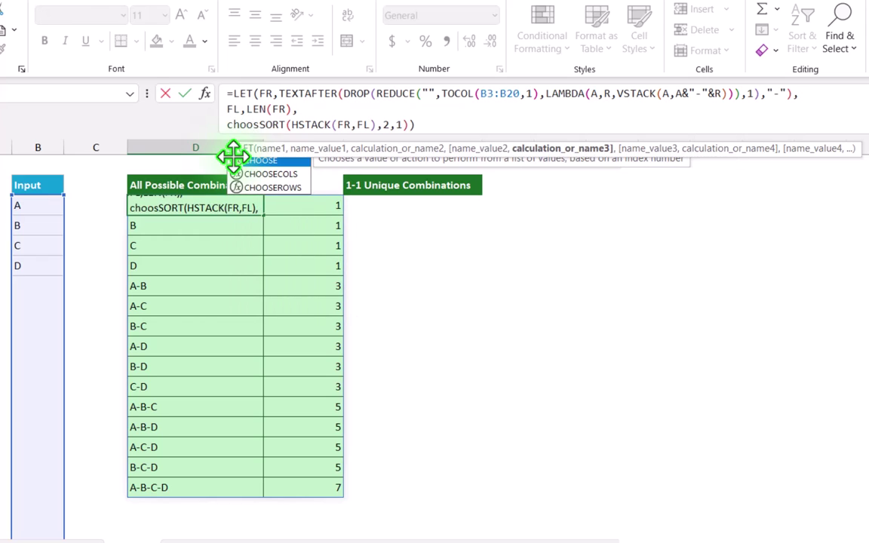
{"action": "type", "text": "ecols("}
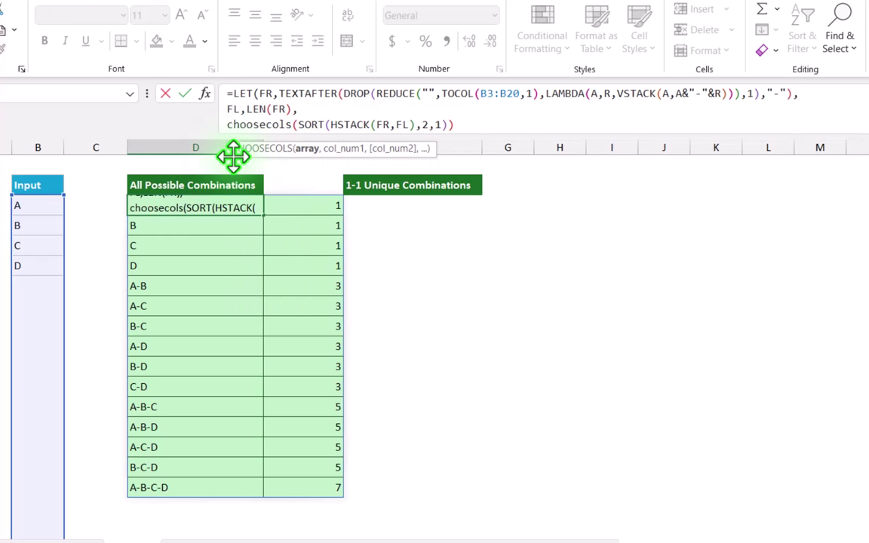
{"action": "left_click_drag", "start_coordinate": [298, 124], "coordinate": [450, 129]}
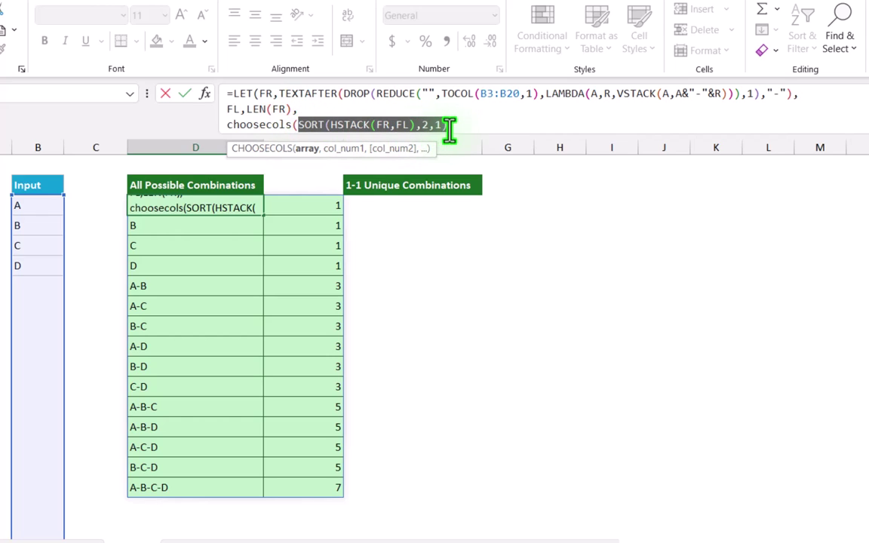
{"action": "left_click", "coordinate": [449, 126]}
{"action": "type", "text": ","}
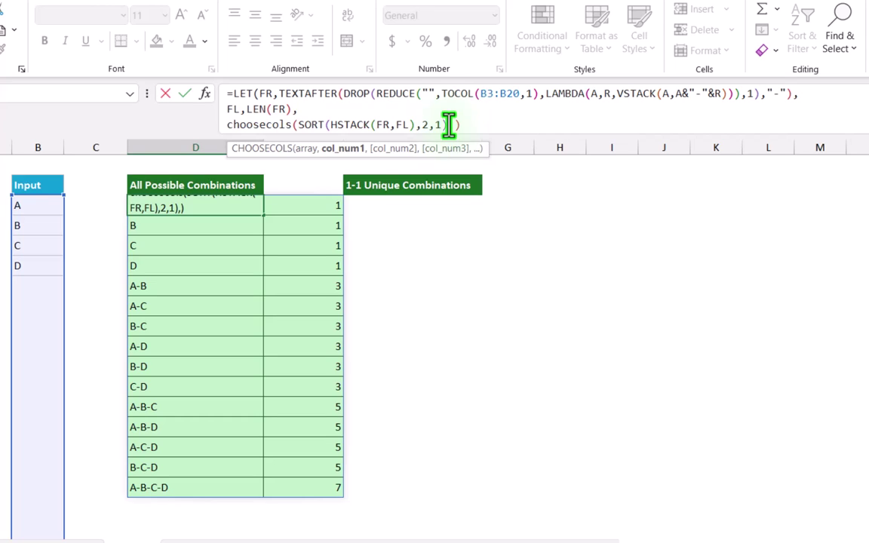
{"action": "type", "text": "1"}
{"action": "key", "text": "Right"}
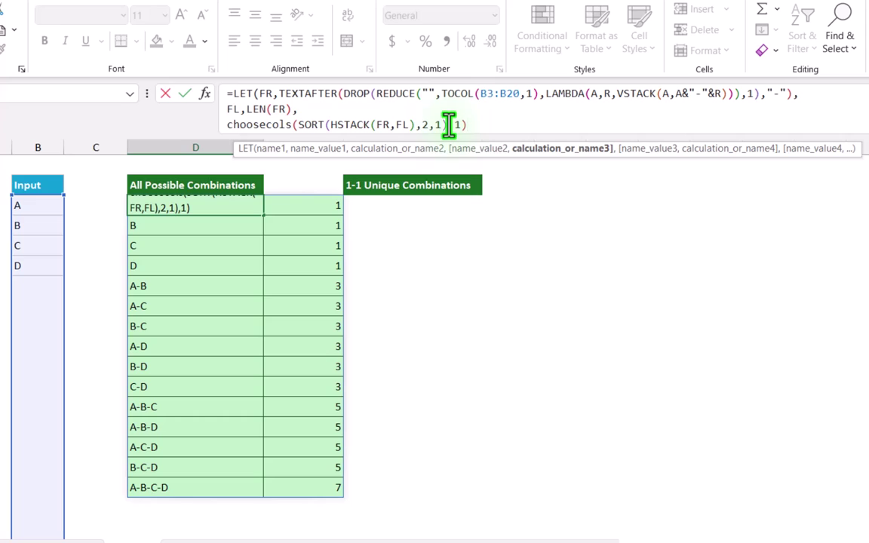
{"action": "type", "text": ")"}
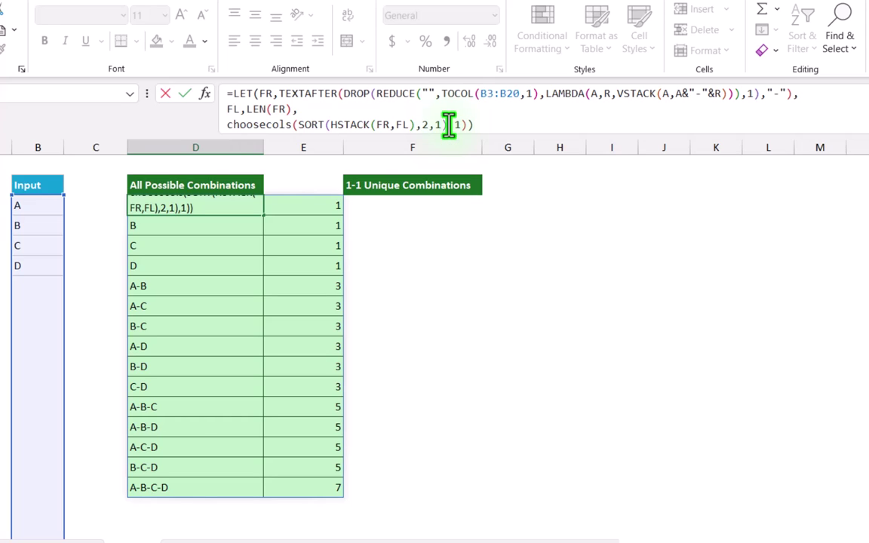
{"action": "key", "text": "Return"}
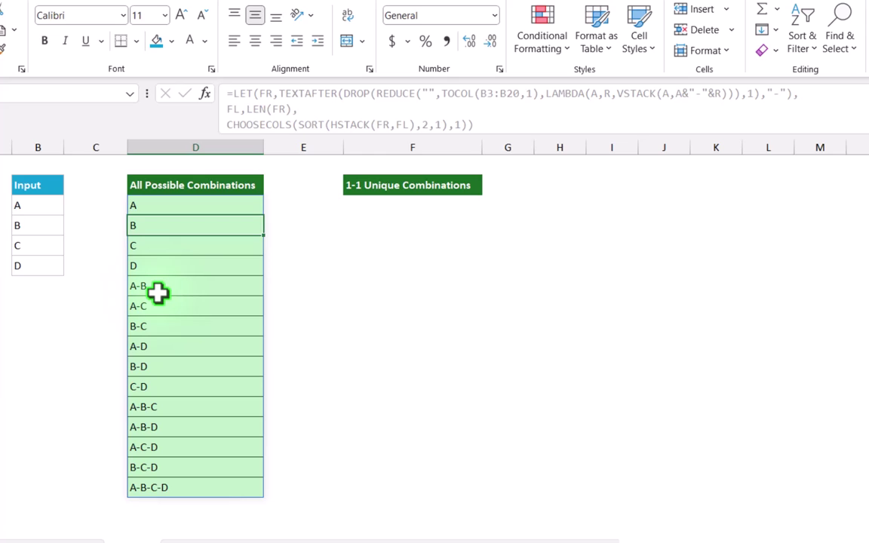
Copy the full D3 formula text into F3 under 1-1 Unique Combinations and commit it.
{"action": "left_click", "coordinate": [159, 204]}
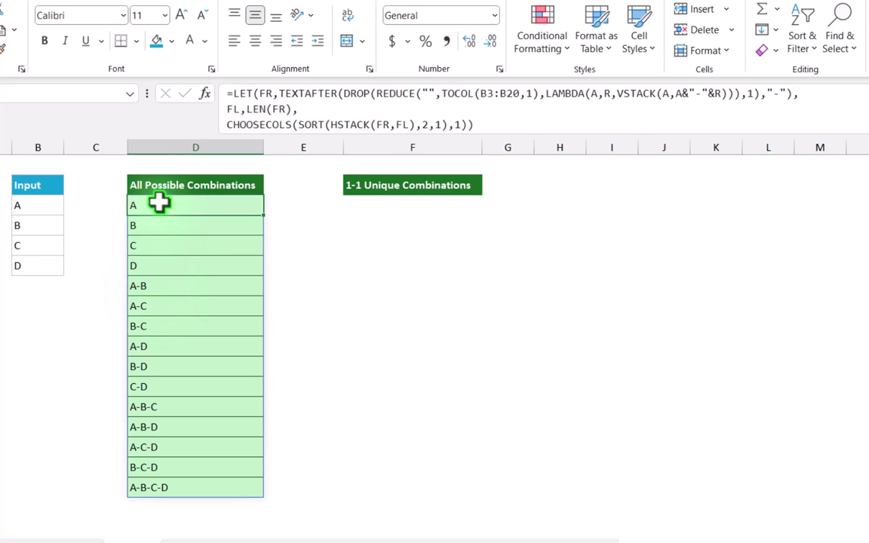
{"action": "left_click_drag", "start_coordinate": [491, 128], "coordinate": [200, 83]}
{"action": "key", "text": "ctrl+c"}
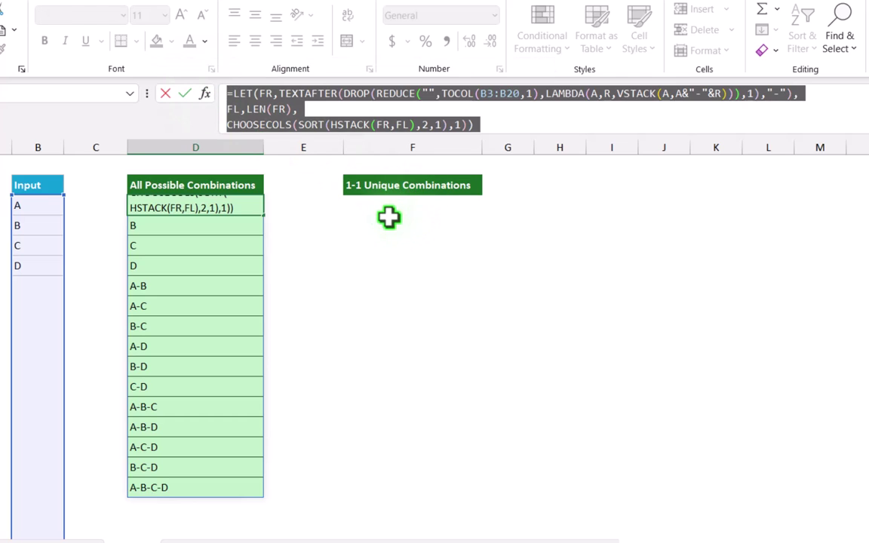
{"action": "key", "text": "Escape"}
{"action": "double_click", "coordinate": [362, 205]}
{"action": "key", "text": "ctrl+v"}
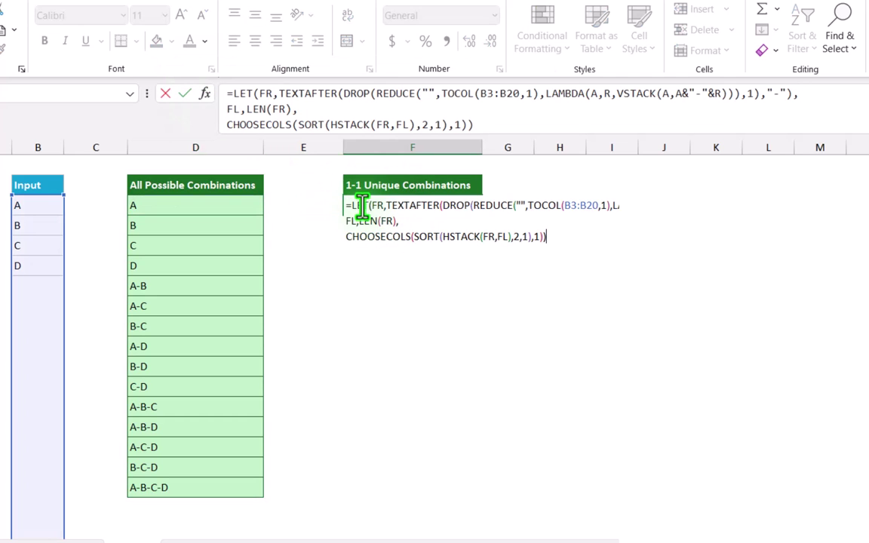
{"action": "key", "text": "Return"}
Enlarge the formula bar and remove the final CHOOSECOLS expression from the F3 formula.
{"action": "left_click", "coordinate": [363, 205]}
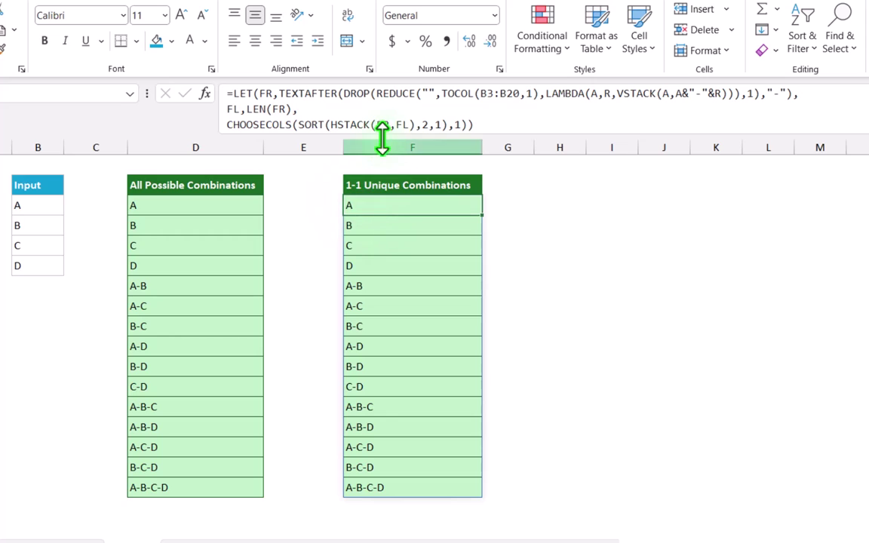
{"action": "left_click_drag", "start_coordinate": [382, 135], "coordinate": [388, 180]}
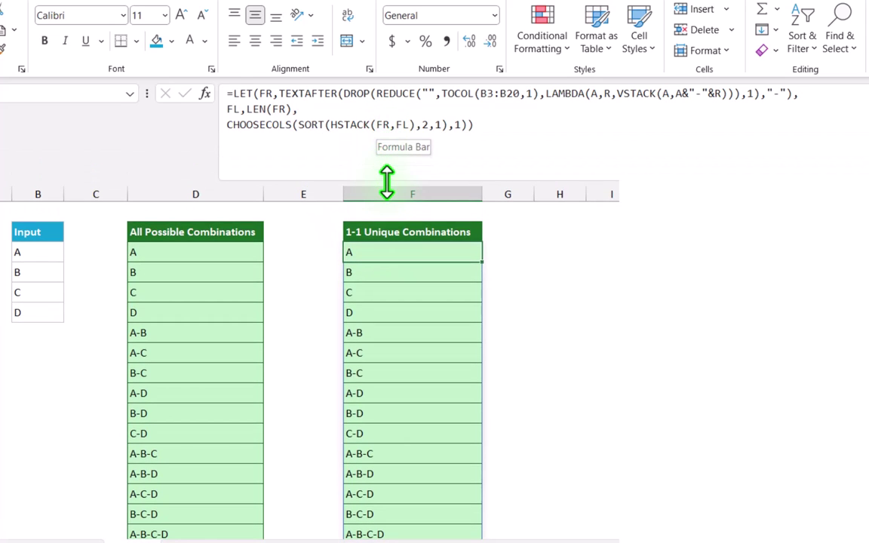
{"action": "left_click_drag", "start_coordinate": [474, 125], "coordinate": [216, 147]}
{"action": "key", "text": "Delete"}
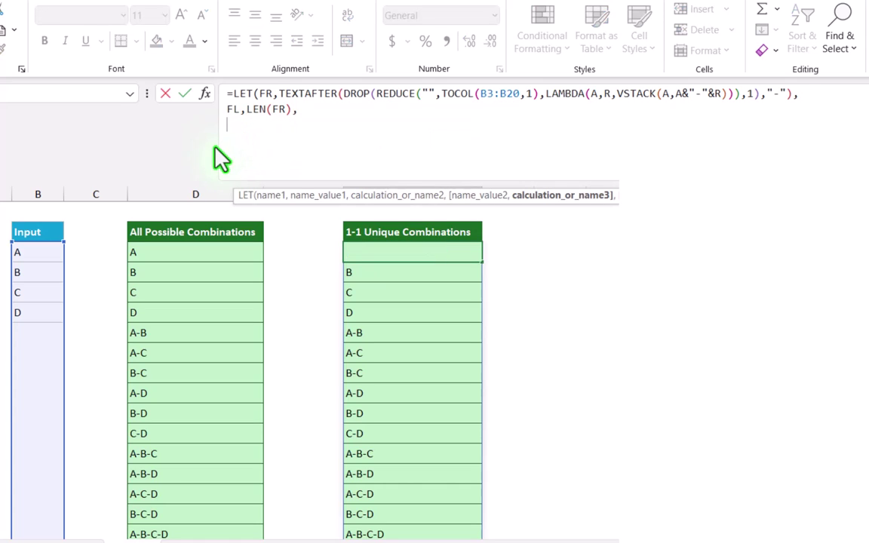
Complete the F3 LET formula with FILTER(FR,FL=3) as its final calculation and commit it.
{"action": "type", "text": "ilter("}
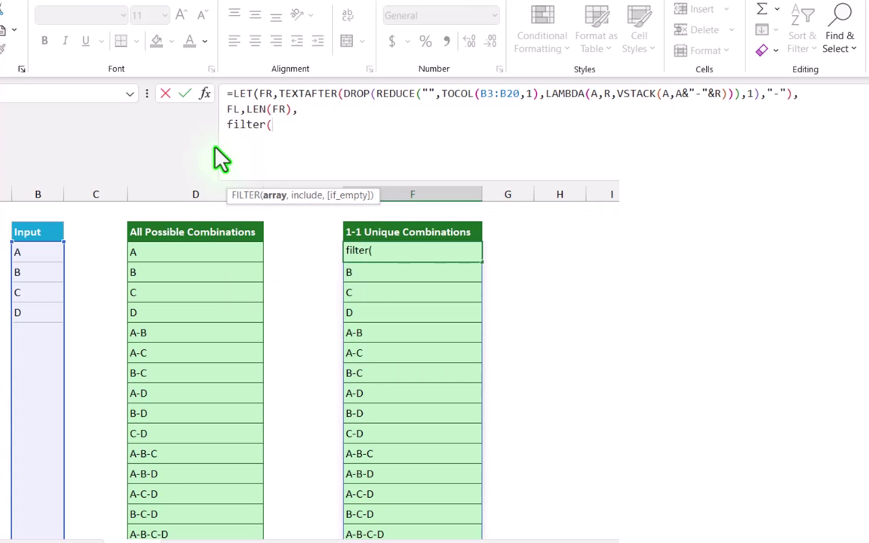
{"action": "type", "text": "FR"}
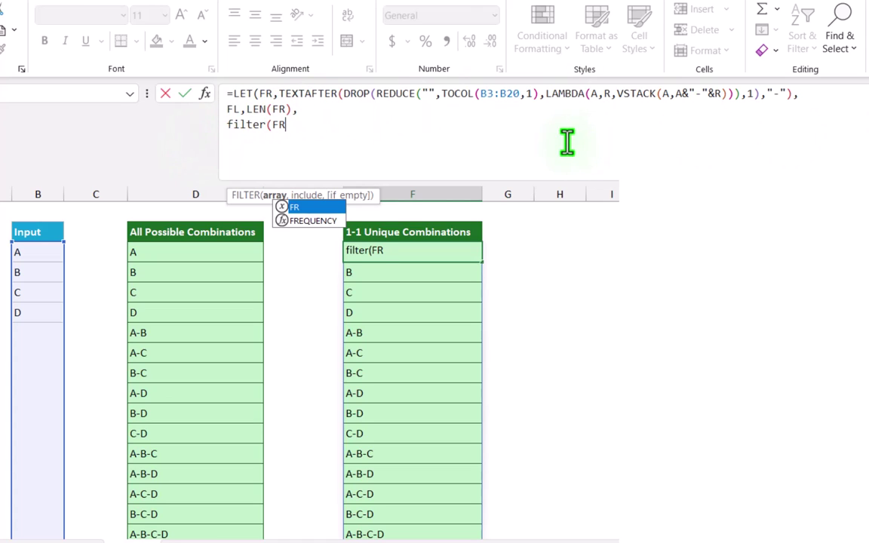
{"action": "type", "text": ","}
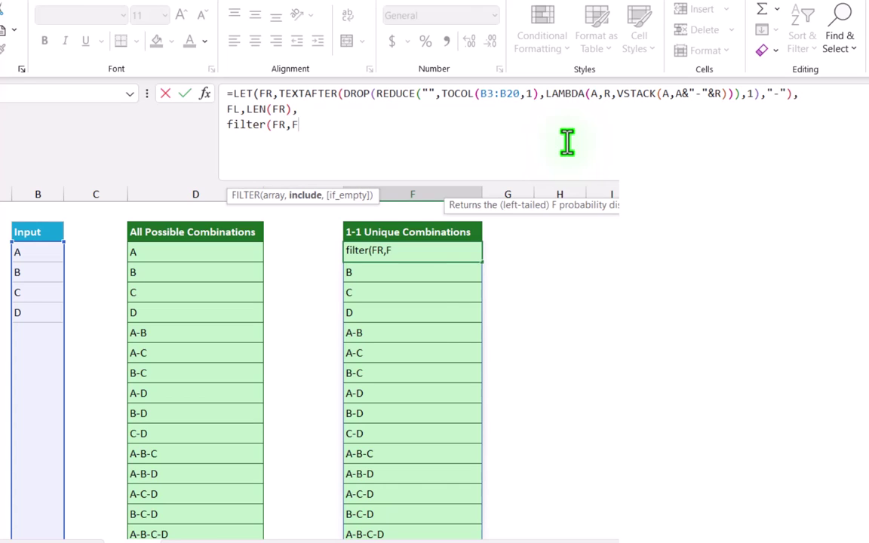
{"action": "type", "text": "FL"}
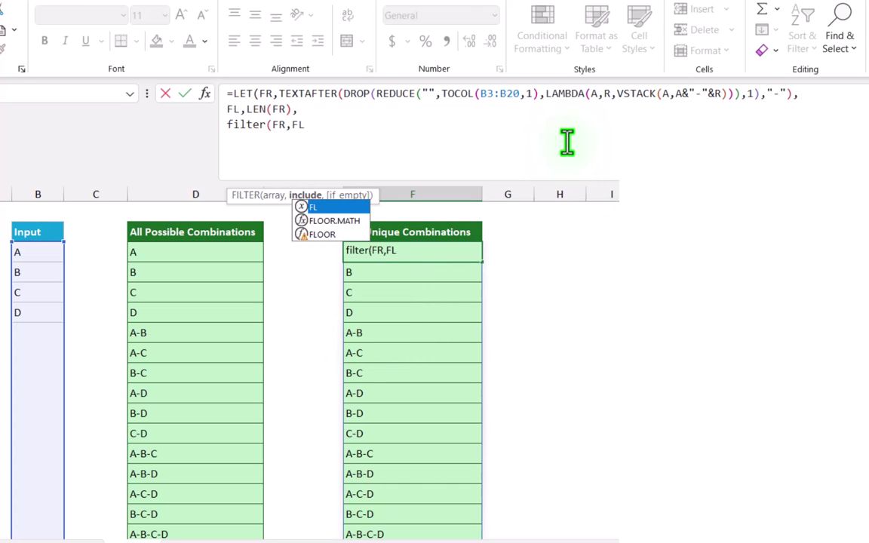
{"action": "type", "text": "=3"}
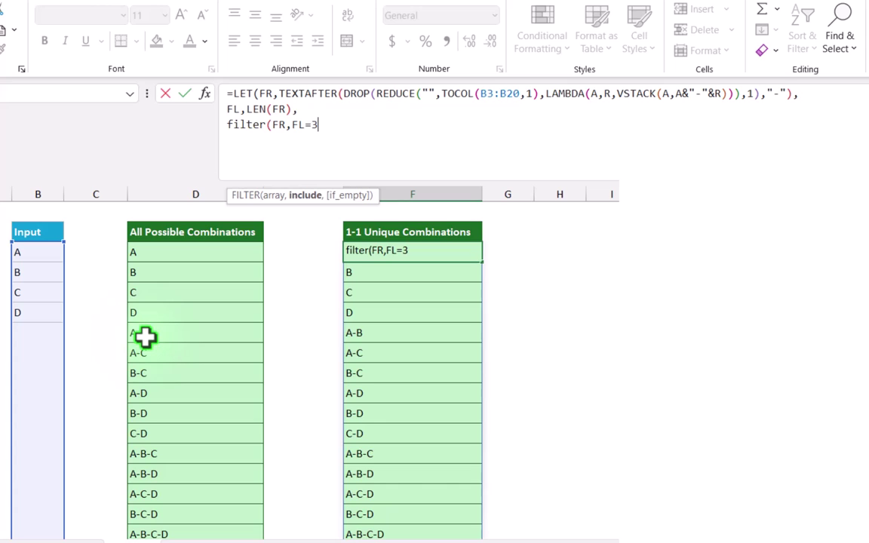
{"action": "type", "text": ")"}
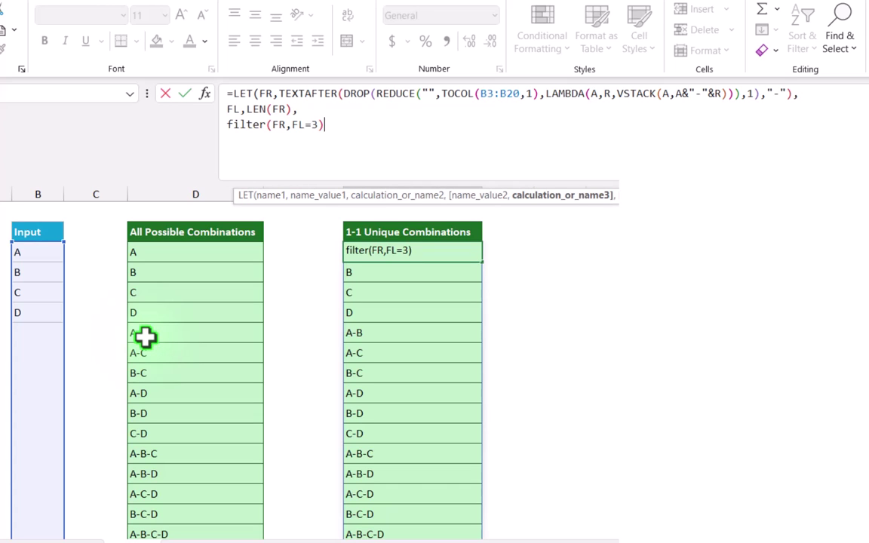
{"action": "type", "text": ")"}
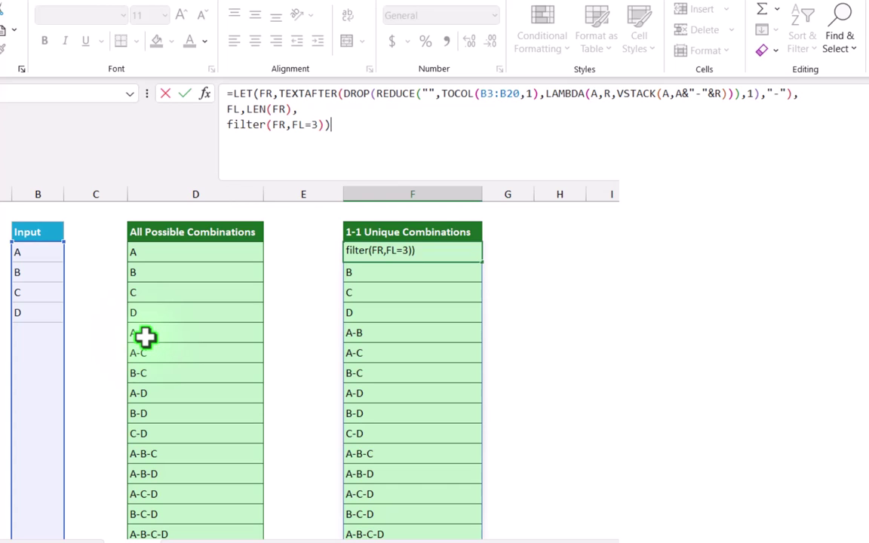
{"action": "key", "text": "Return"}
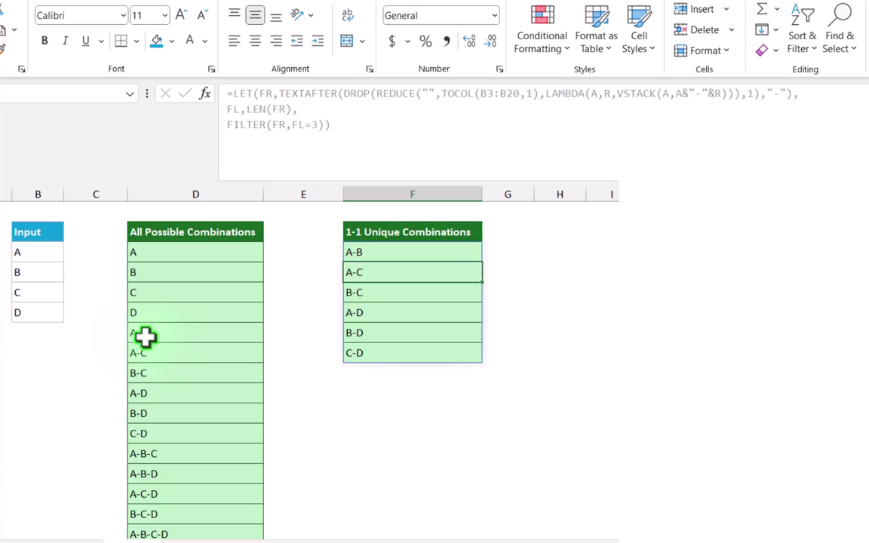
Add E to the Input list in B7 and review both combination lists.
{"action": "left_click", "coordinate": [373, 257]}
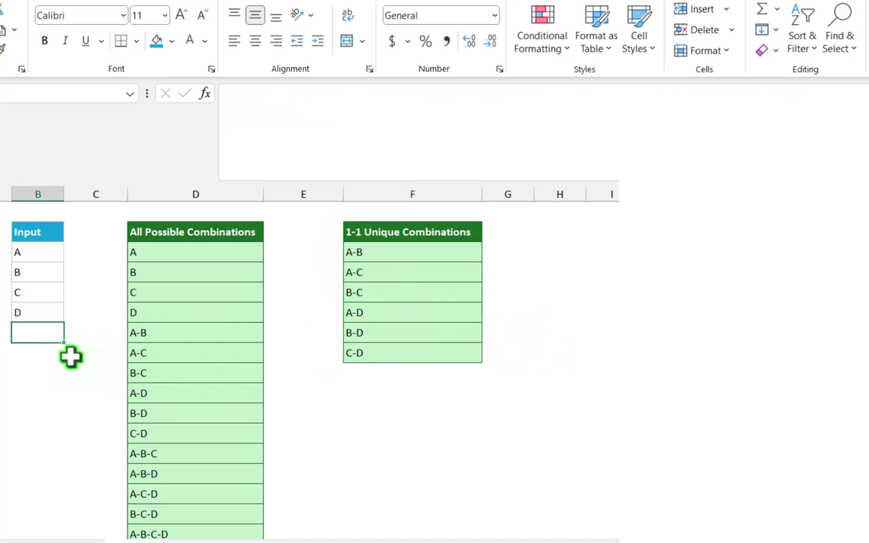
{"action": "type", "text": "E"}
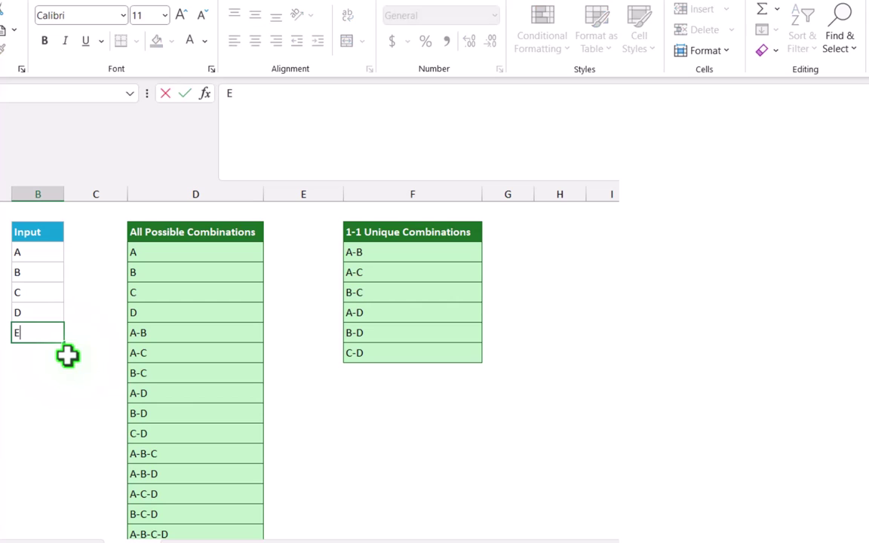
{"action": "key", "text": "Return"}
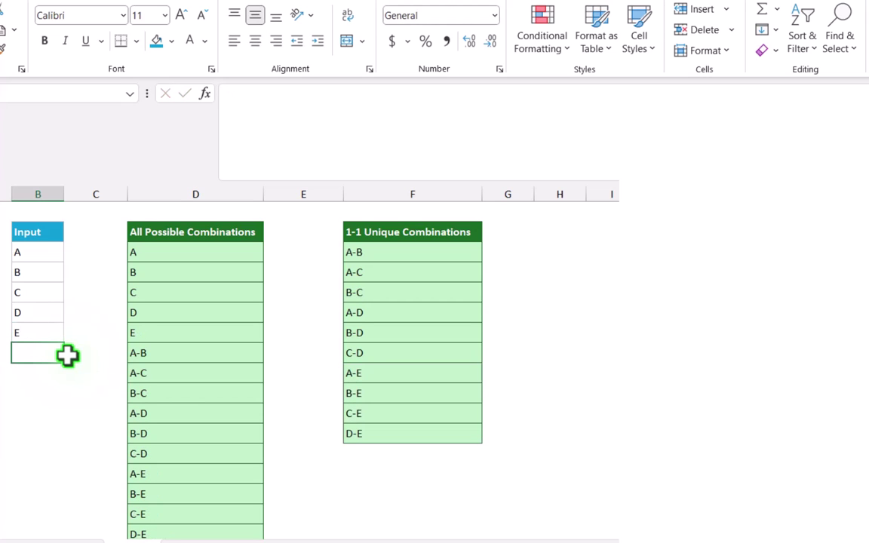
{"action": "scroll", "coordinate": [143, 360], "scroll_direction": "down", "scroll_amount": 4}
{"action": "scroll", "coordinate": [145, 364], "scroll_direction": "down", "scroll_amount": 2}
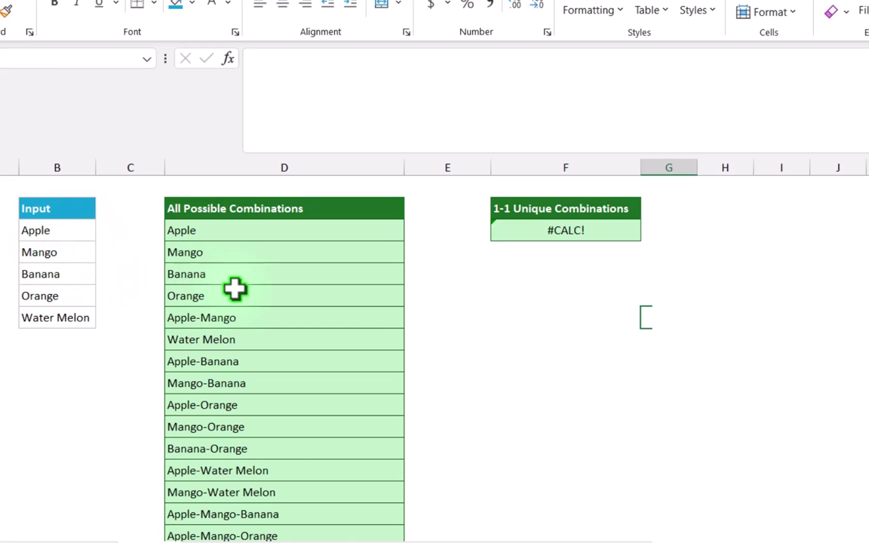
On the fruit sheet, remove the FILTER(FR,Ln=3) line and the comma before it from the F3 formula.
{"action": "scroll", "coordinate": [234, 288], "scroll_direction": "down", "scroll_amount": 1}
{"action": "scroll", "coordinate": [234, 288], "scroll_direction": "down", "scroll_amount": 6}
{"action": "scroll", "coordinate": [235, 288], "scroll_direction": "up", "scroll_amount": 7}
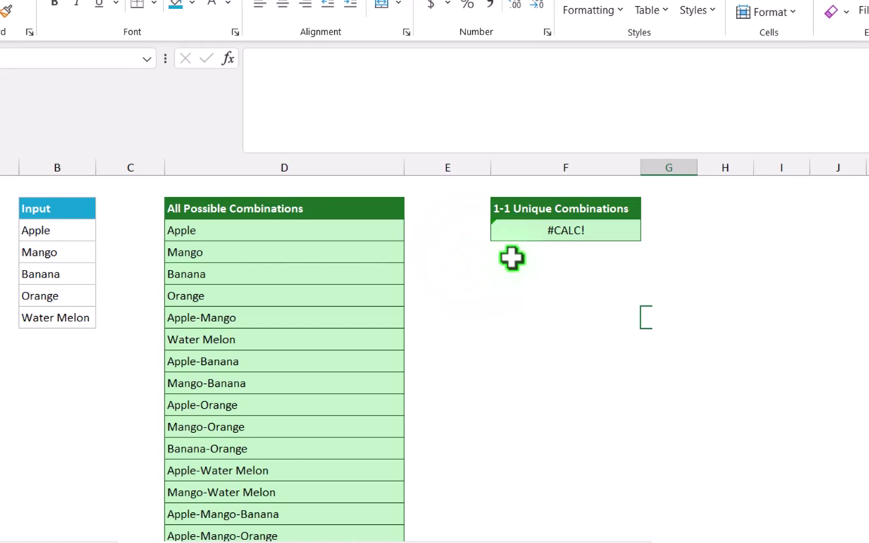
{"action": "left_click", "coordinate": [528, 237]}
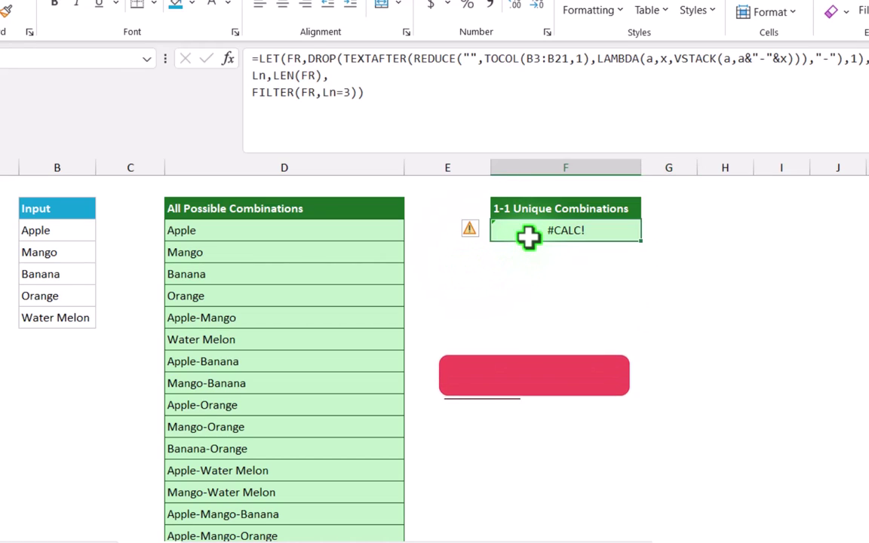
{"action": "left_click_drag", "start_coordinate": [388, 91], "coordinate": [251, 101]}
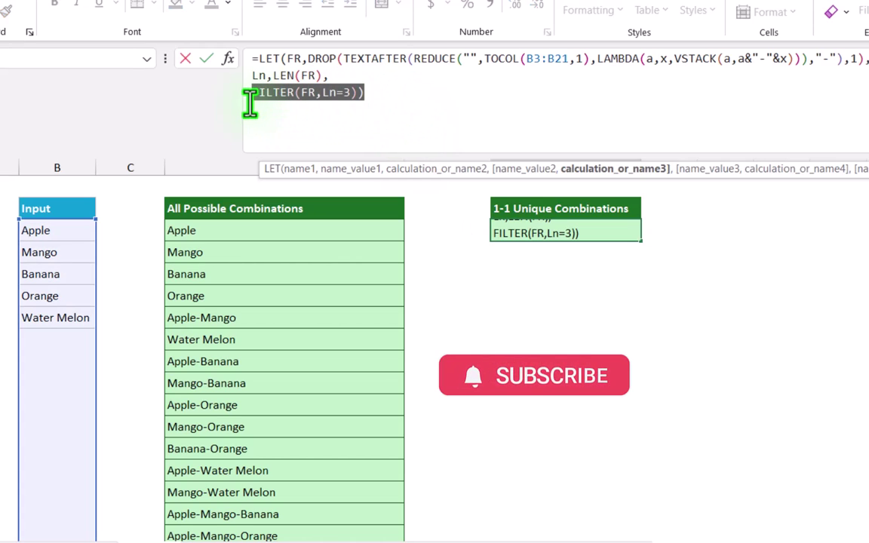
{"action": "key", "text": "BackSpace"}
{"action": "key", "text": "BackSpace"}
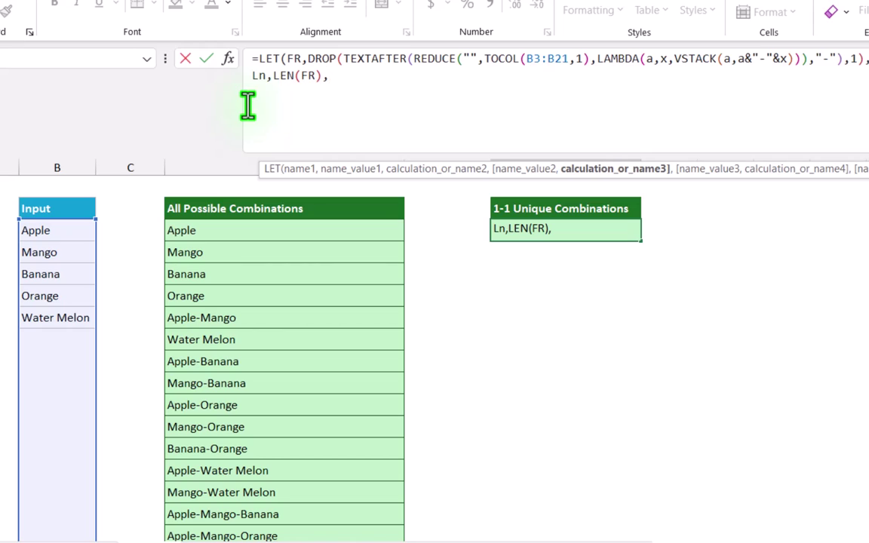
{"action": "key", "text": "BackSpace"}
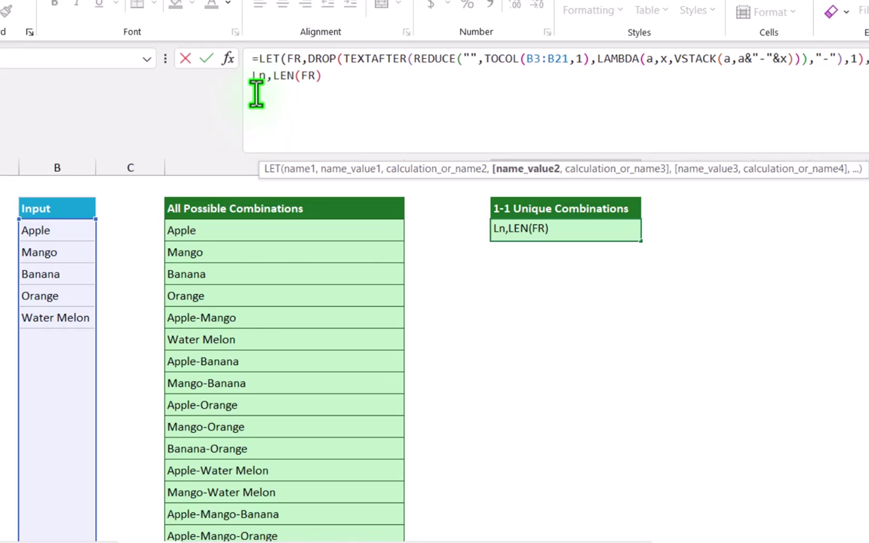
Extend the Ln definition in the F3 formula to LEN(FR)-LEN(SUBSTITUTE(FR,"-","")), followed by a comma.
{"action": "left_click_drag", "start_coordinate": [272, 77], "coordinate": [323, 78]}
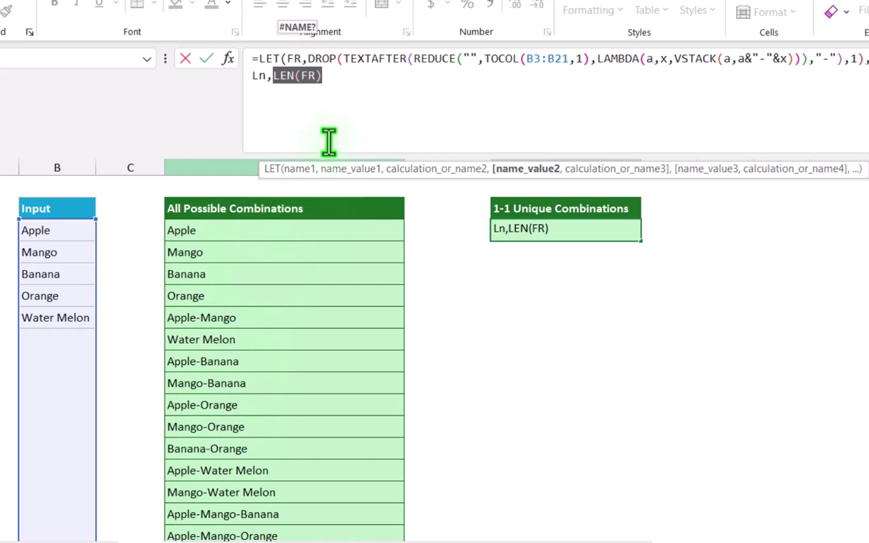
{"action": "left_click", "coordinate": [346, 84]}
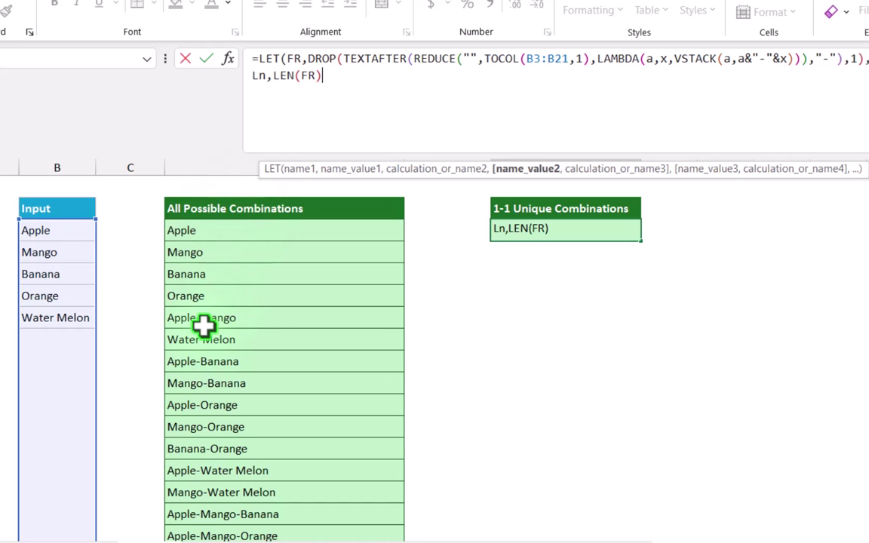
{"action": "type", "text": "-"}
{"action": "type", "text": "L"}
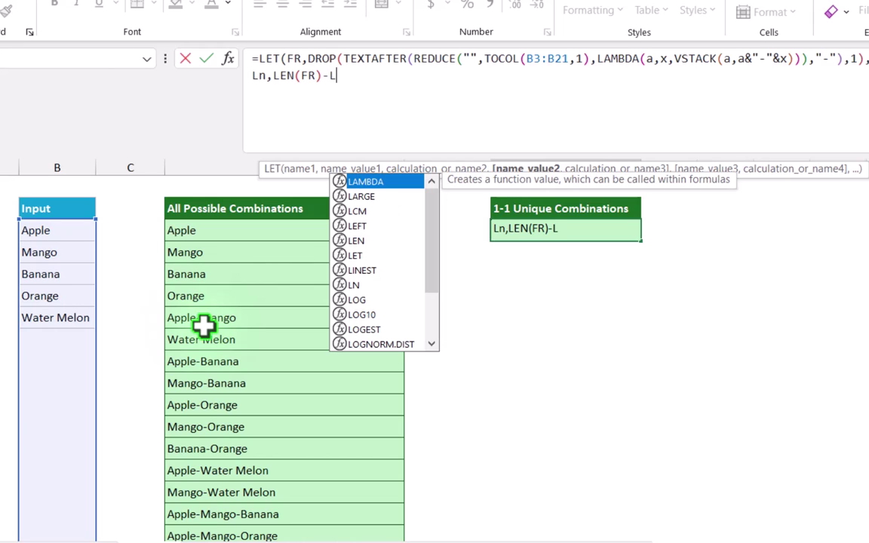
{"action": "type", "text": "en("}
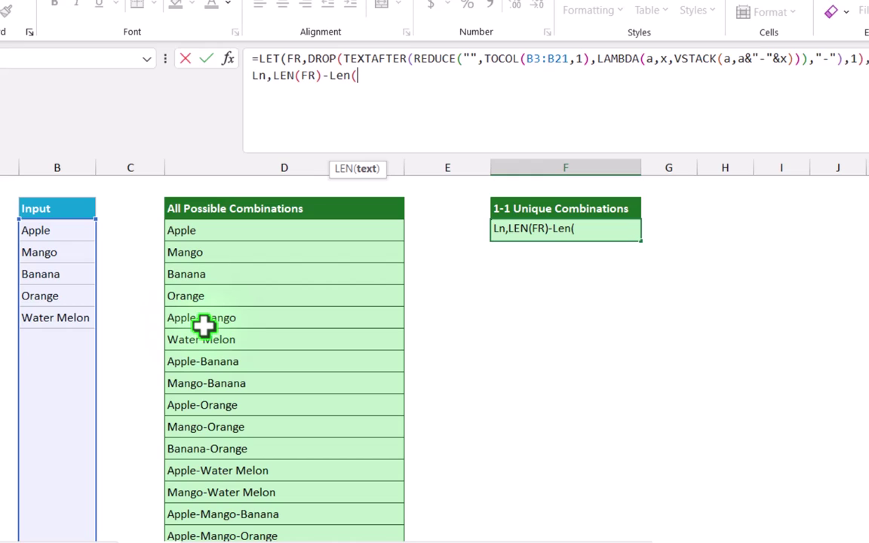
{"action": "type", "text": "su"}
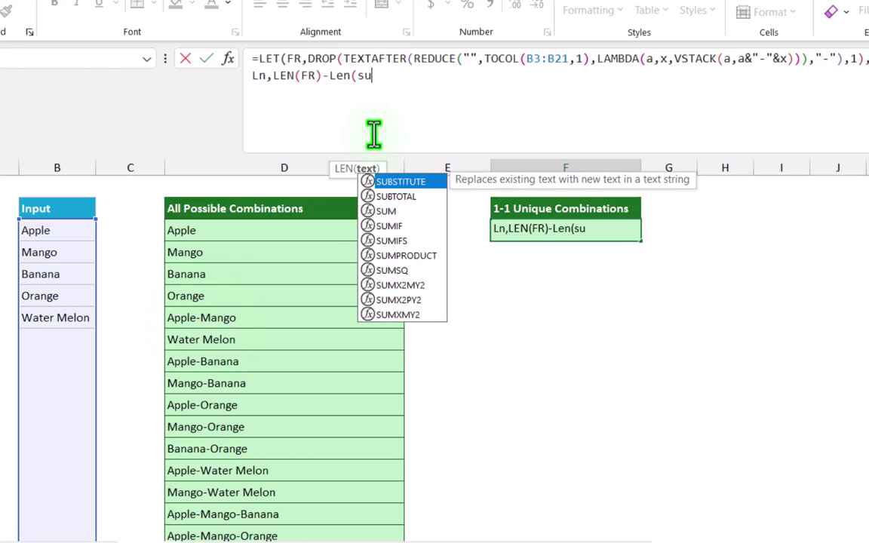
{"action": "double_click", "coordinate": [416, 183]}
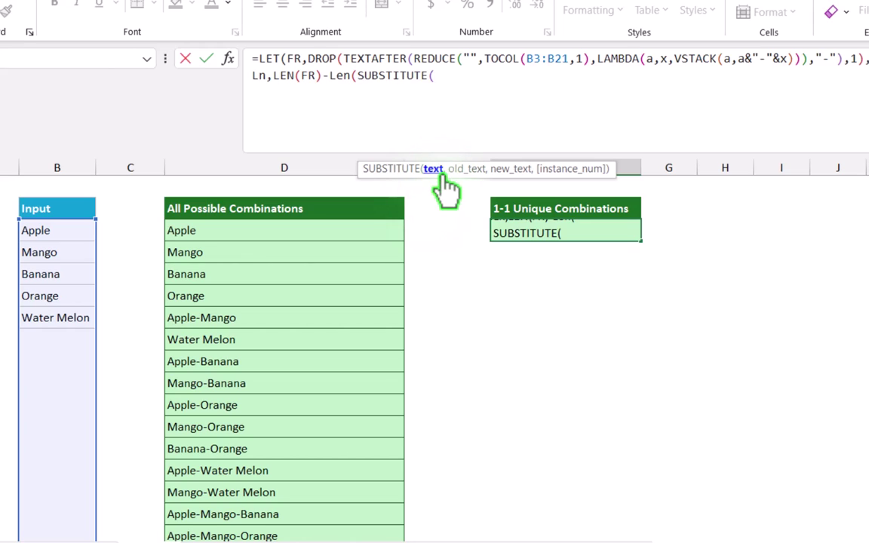
{"action": "type", "text": "FR"}
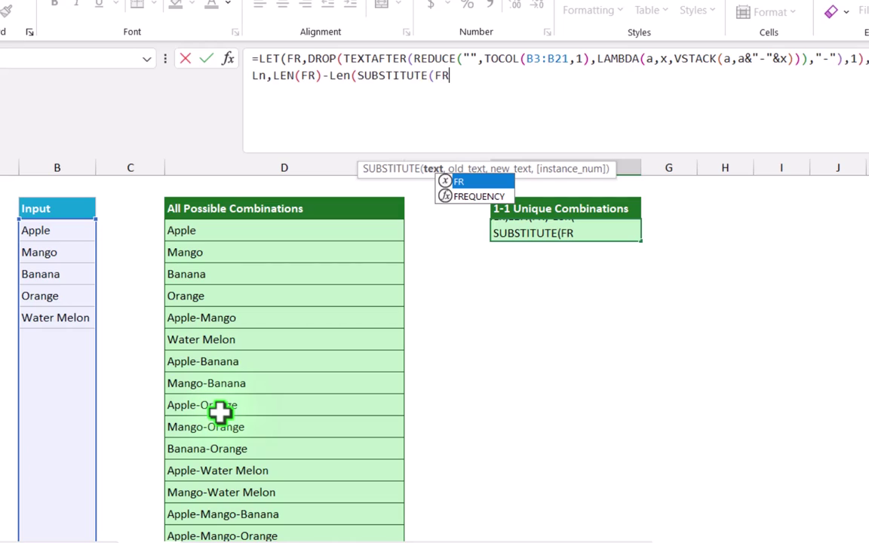
{"action": "type", "text": ","}
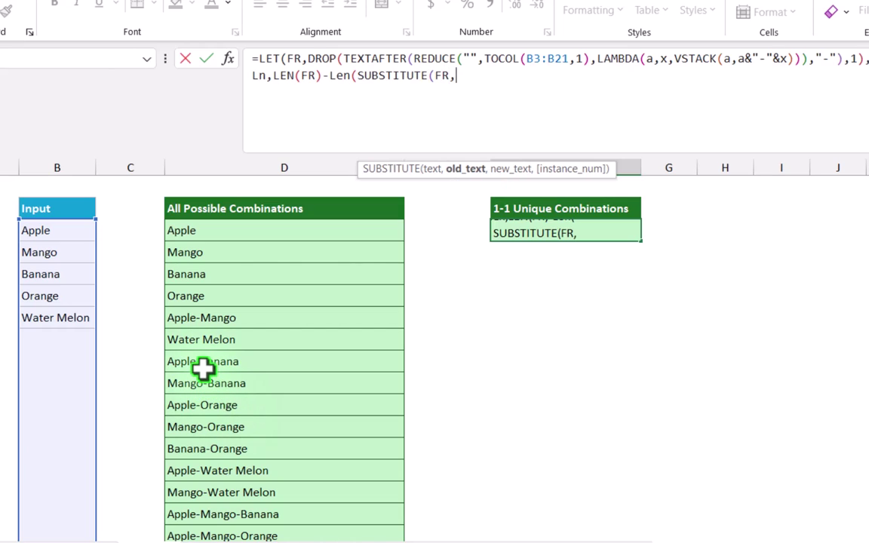
{"action": "type", "text": "\"-\","}
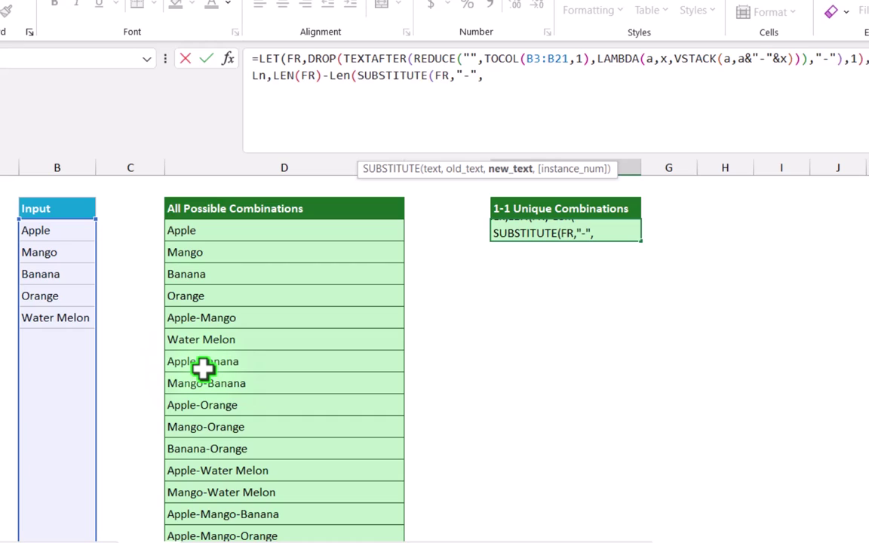
{"action": "type", "text": "\"\")"}
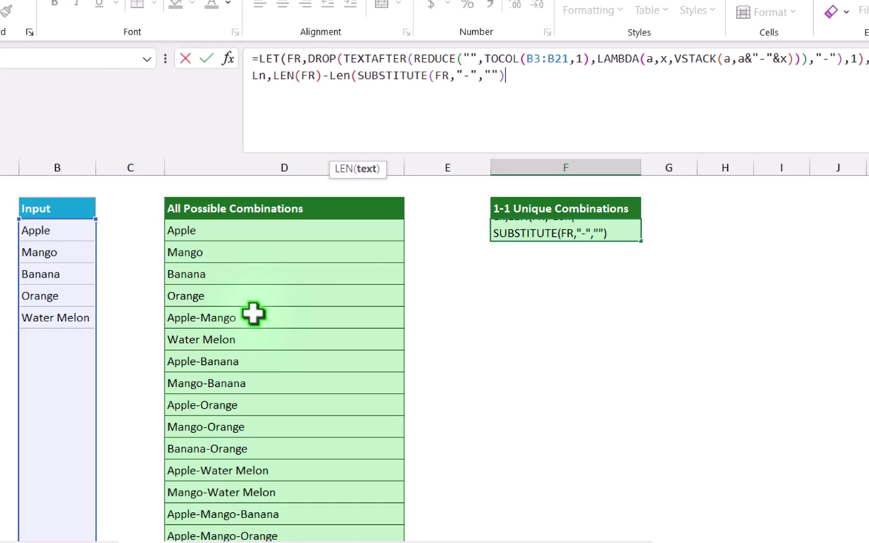
{"action": "type", "text": "),"}
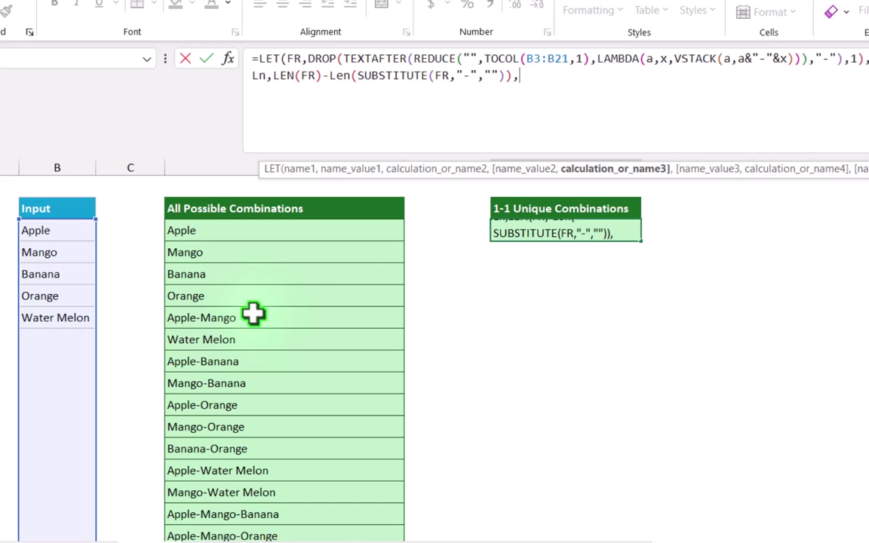
Return Ln as the final calculation on a new line of the F3 LET formula and commit it.
{"action": "key", "text": "alt+Return"}
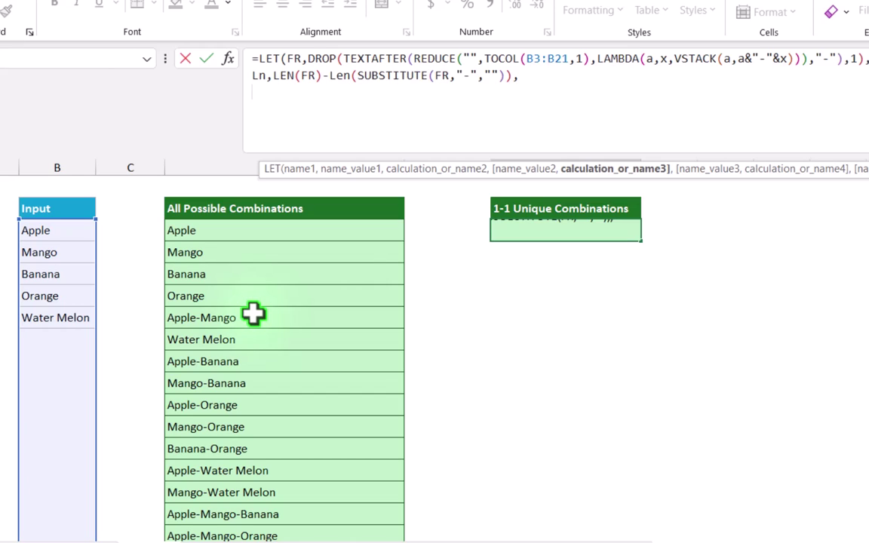
{"action": "type", "text": "Ln"}
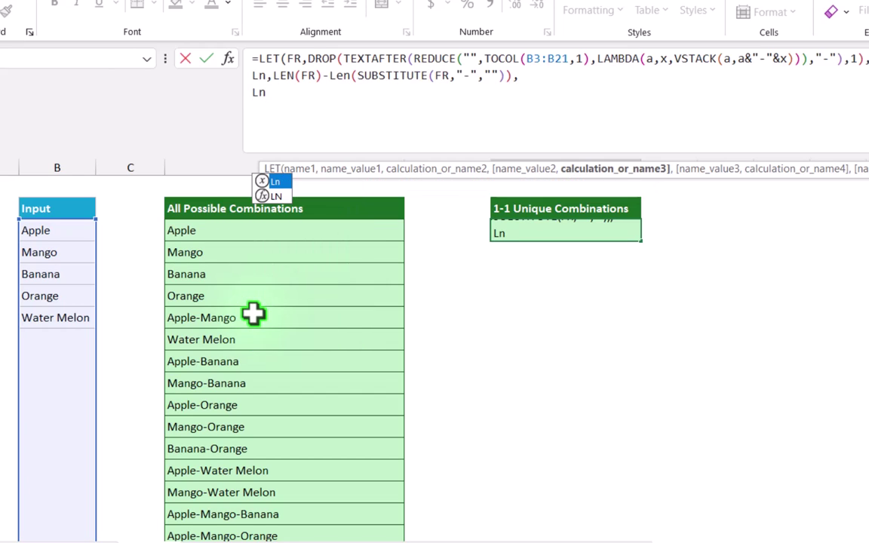
{"action": "type", "text": ")"}
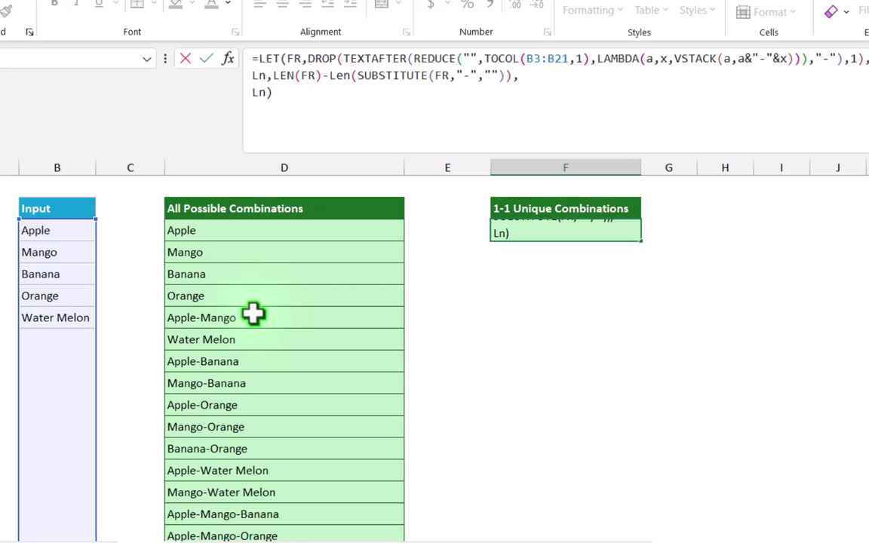
{"action": "key", "text": "Return"}
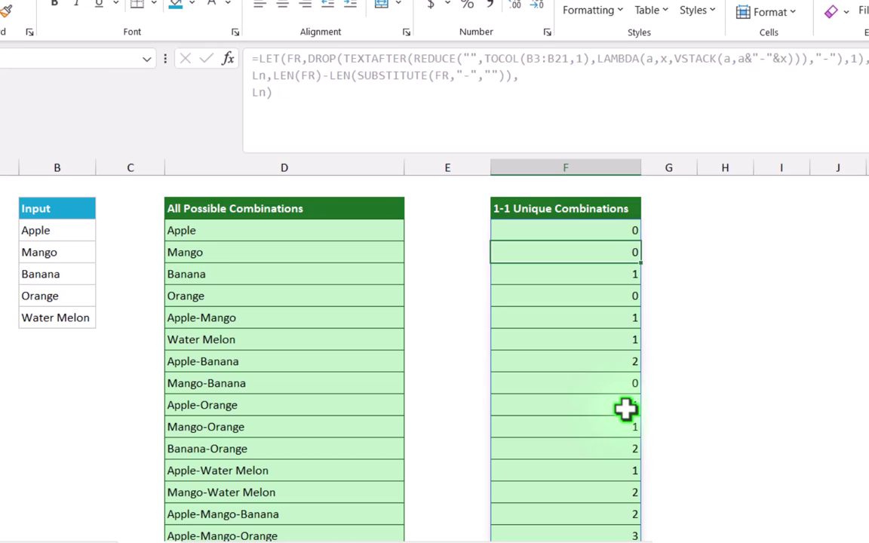
Replace the final Ln calculation in the F3 LET formula with FILTER(FR,Ln=1), commit it and reselect F3.
{"action": "left_click", "coordinate": [576, 229]}
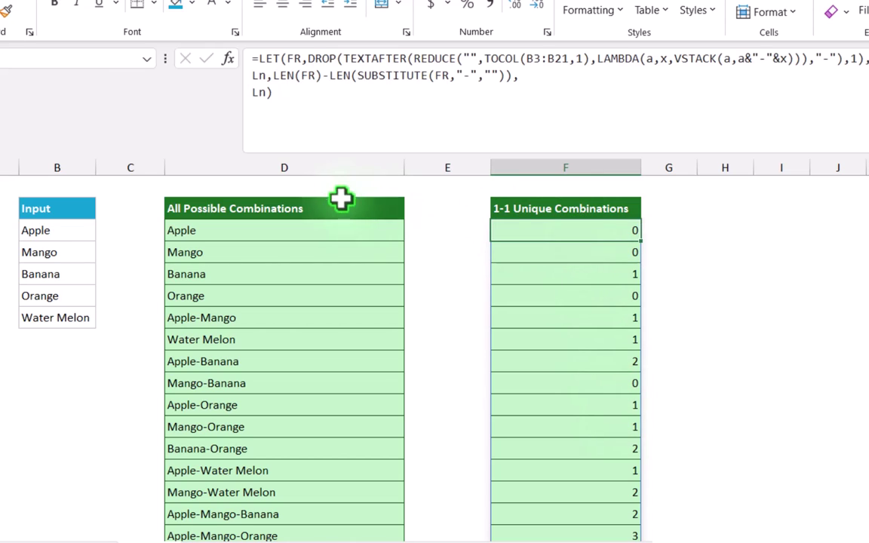
{"action": "left_click_drag", "start_coordinate": [274, 92], "coordinate": [254, 88]}
{"action": "key", "text": "BackSpace"}
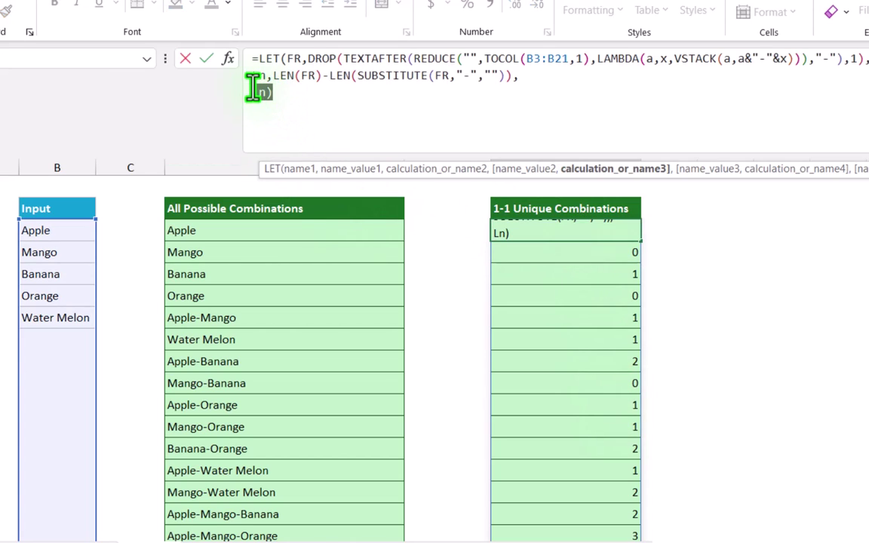
{"action": "type", "text": "filter"}
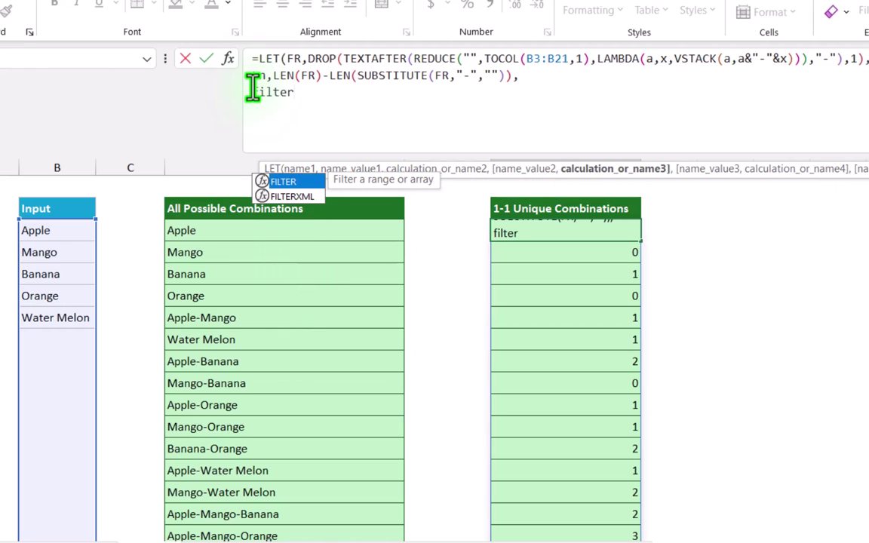
{"action": "type", "text": "(Fr,Ln=1"}
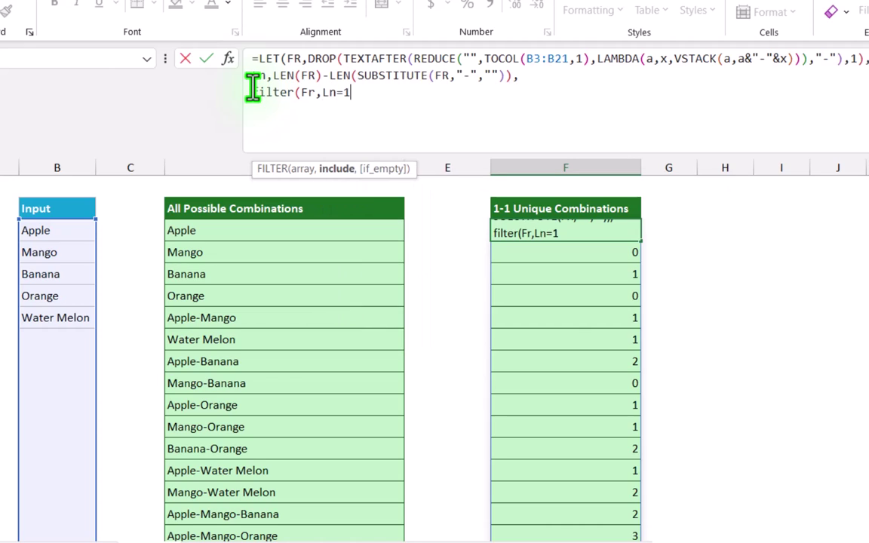
{"action": "type", "text": ")"}
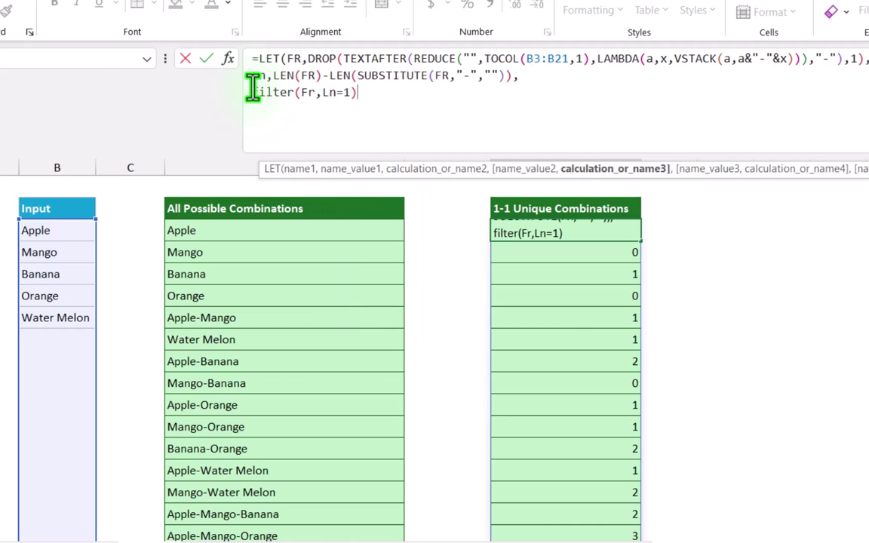
{"action": "type", "text": ")"}
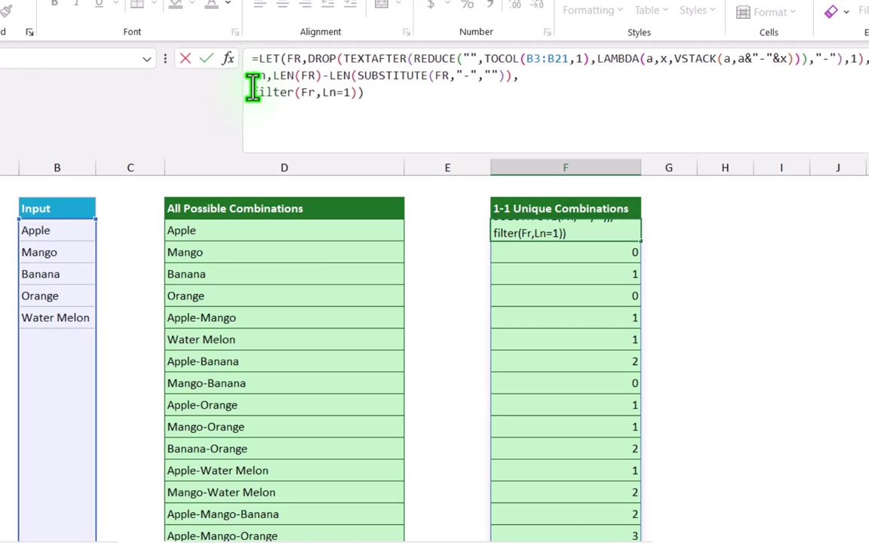
{"action": "key", "text": "Return"}
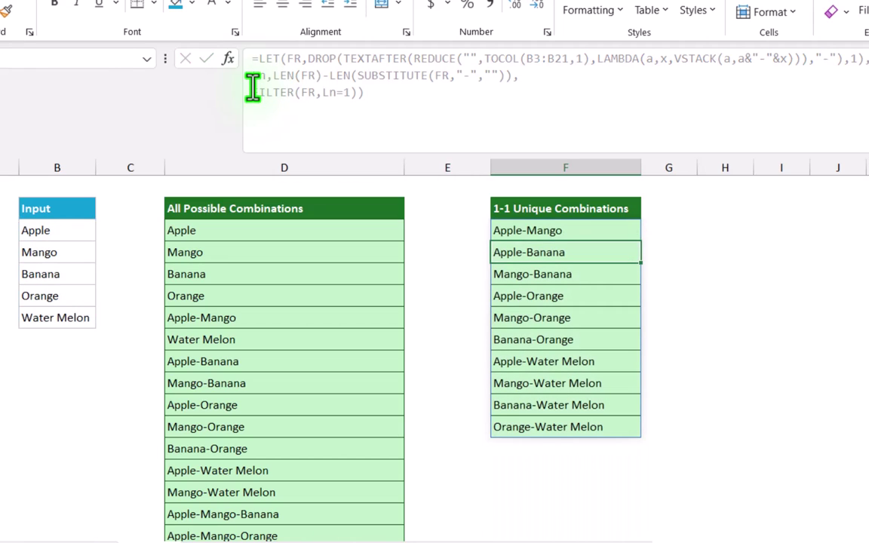
{"action": "left_click", "coordinate": [557, 230]}
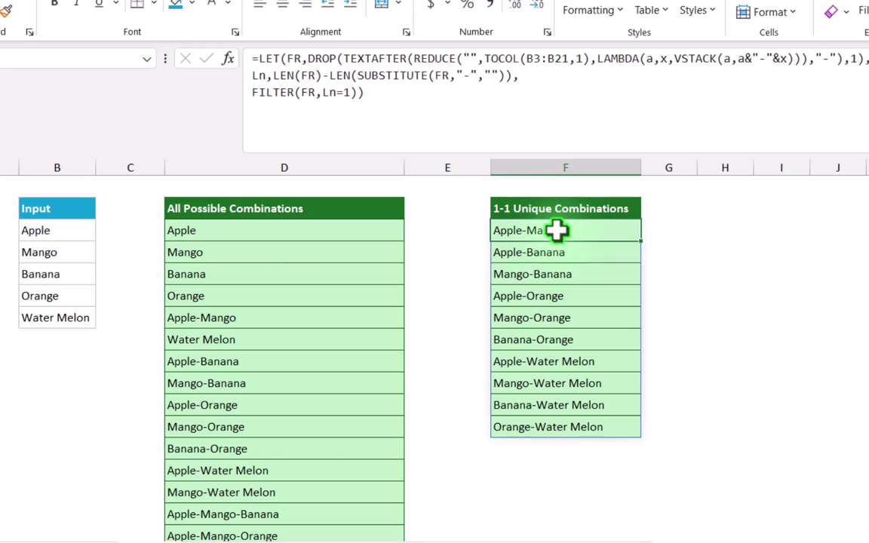